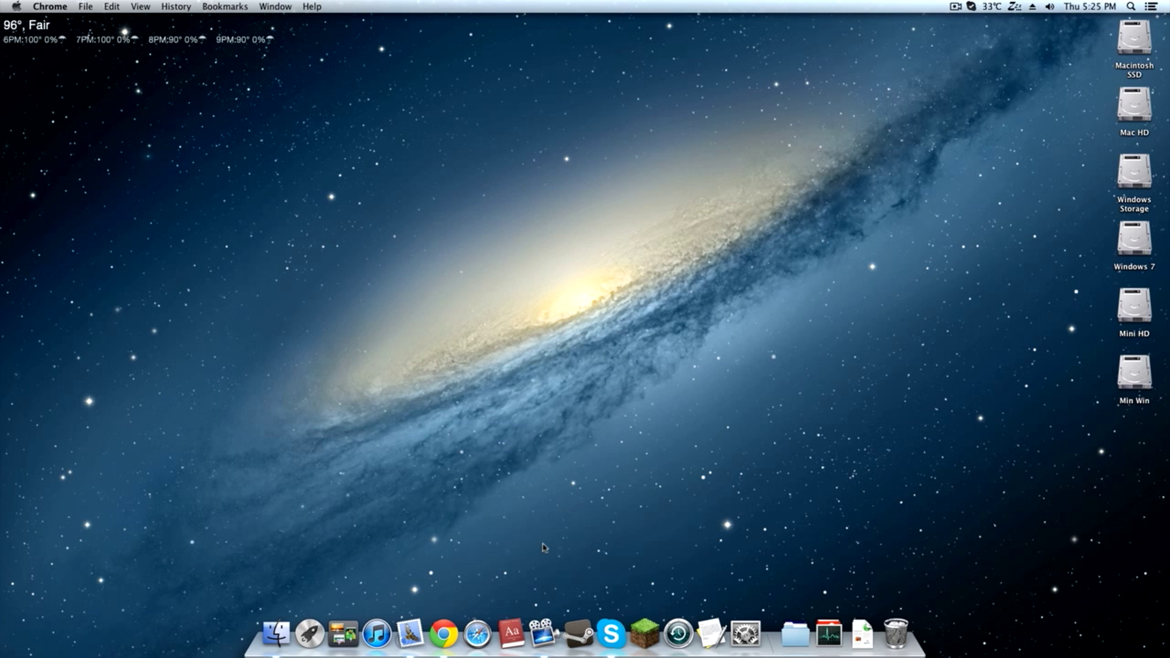
# - Bring up the browser on the Damage Indicators topic on Minecraft Forum and skim the page
pyautogui.click(443, 634)
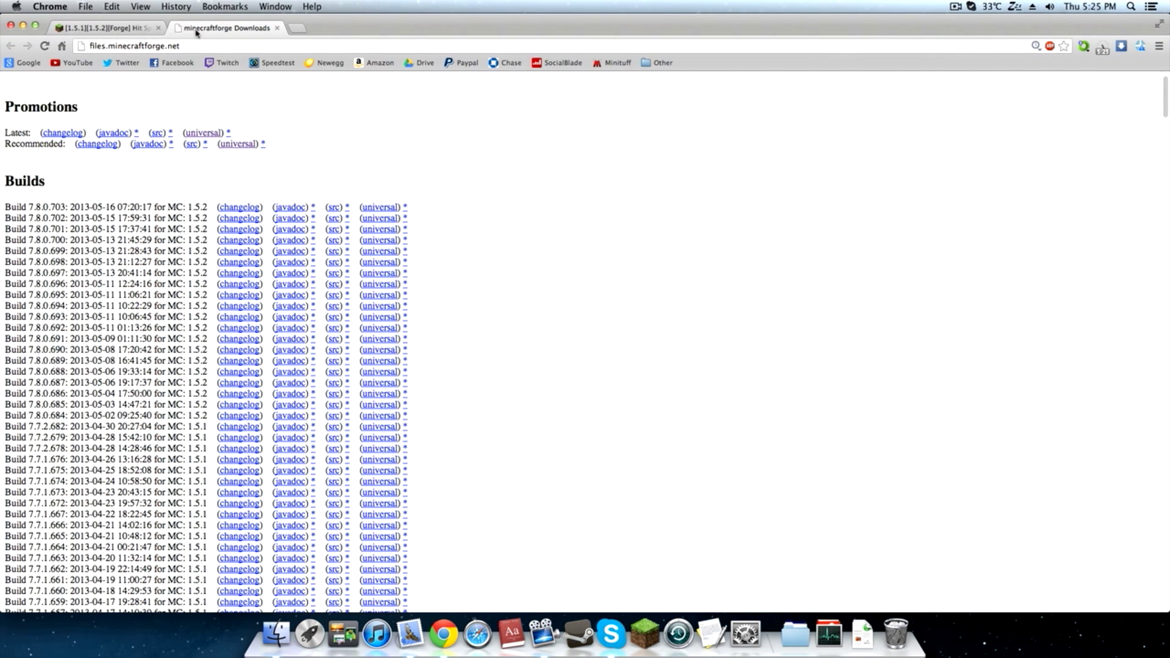
pyautogui.click(114, 28)
pyautogui.scroll(8, 449, 291)
pyautogui.scroll(-5, 450, 291)
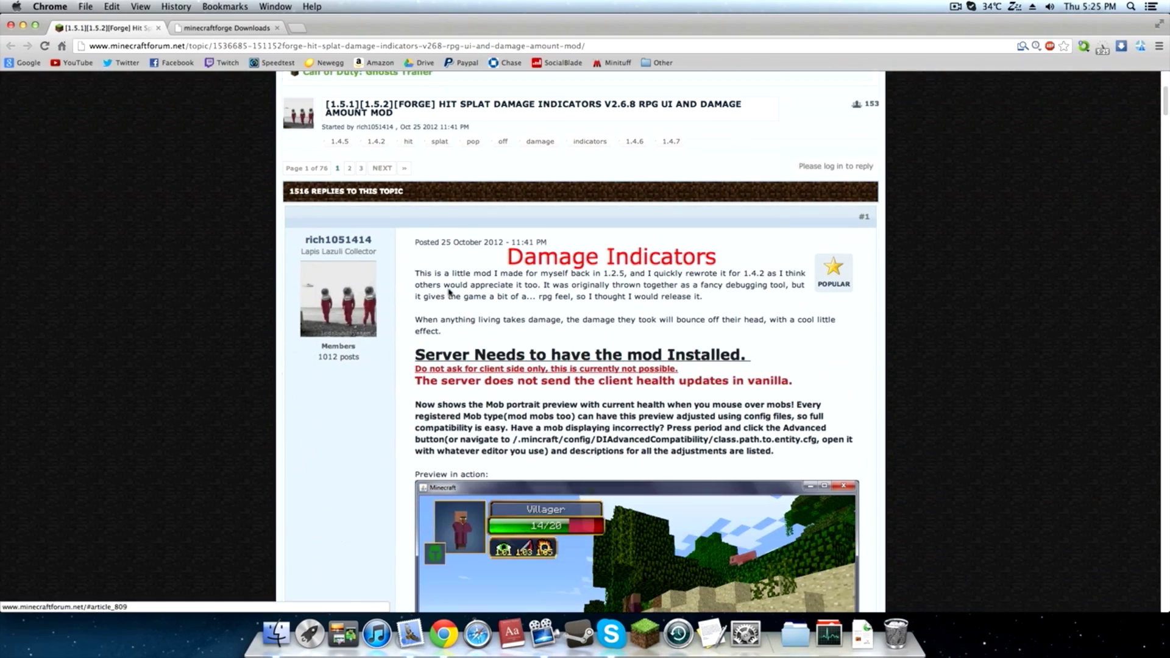
pyautogui.scroll(-10, 449, 291)
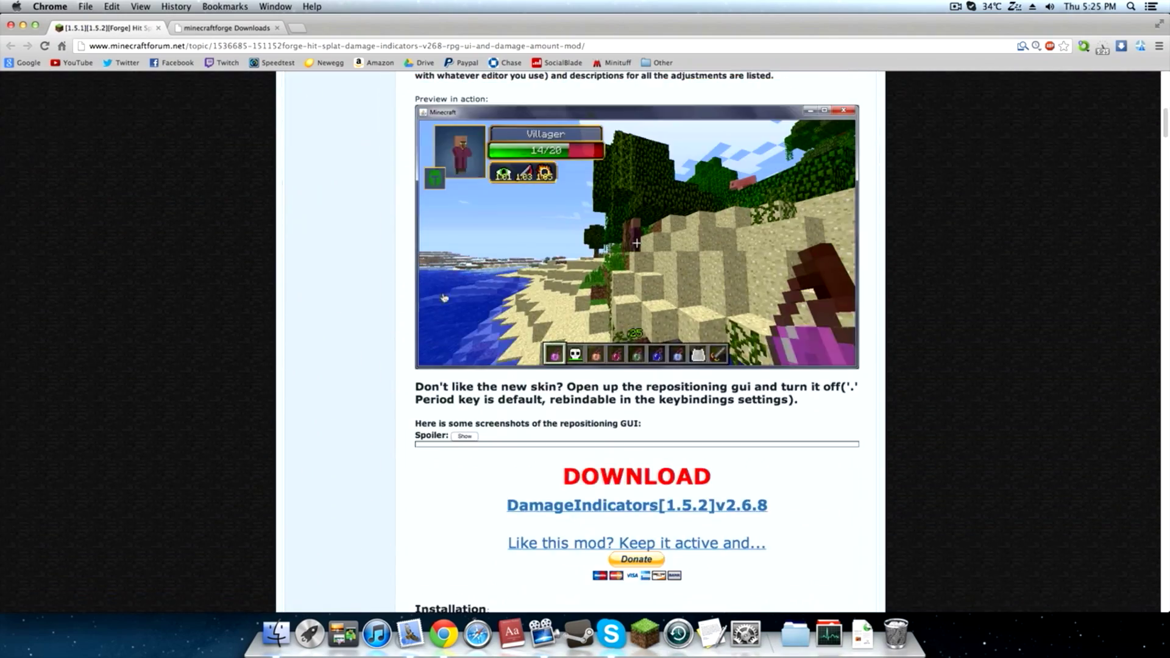
pyautogui.scroll(12, 420, 281)
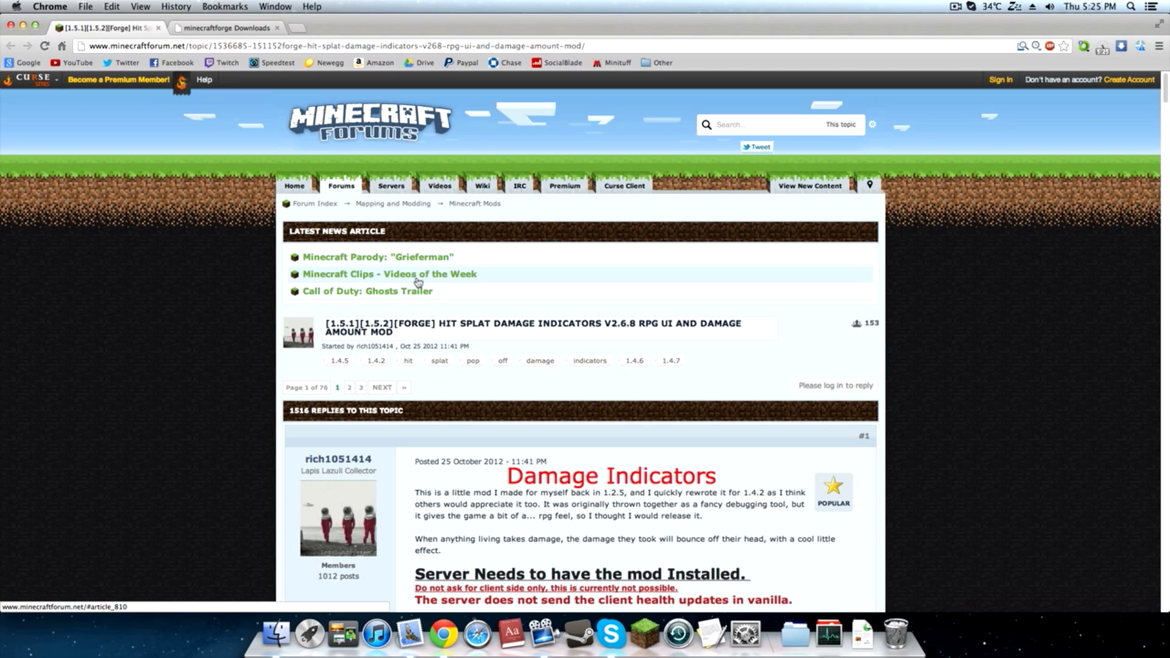
# - Confirm the 1.5.2 version in the topic title and scroll down to the DOWNLOAD section
pyautogui.moveTo(392, 324); pyautogui.dragTo(342, 321)
pyautogui.click(343, 322)
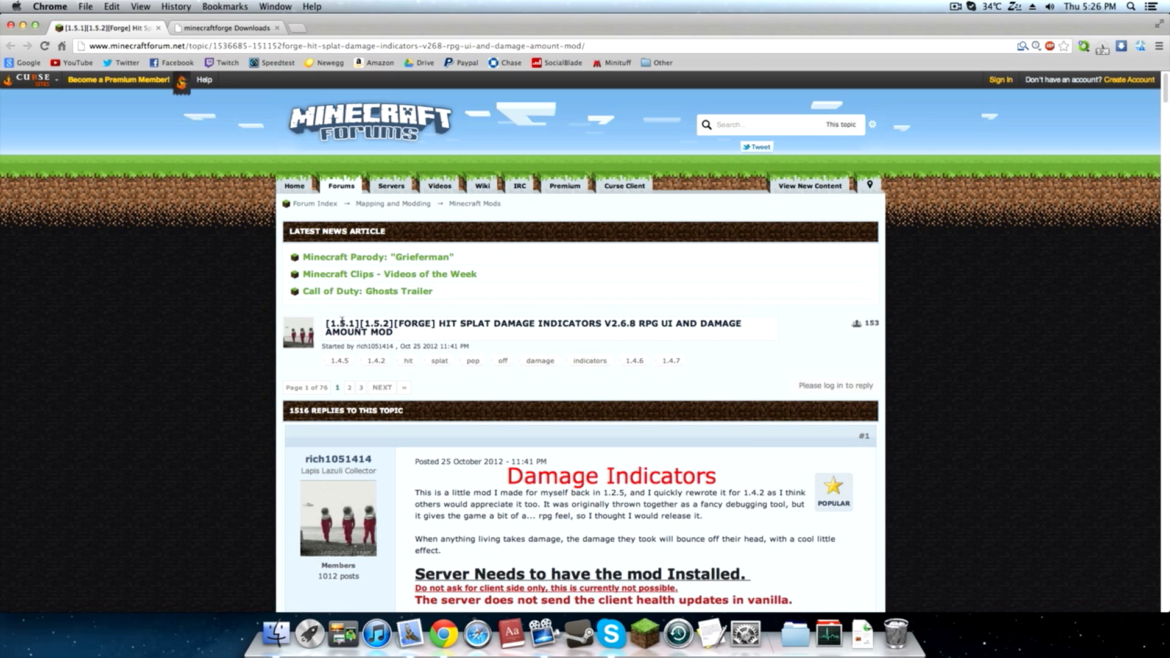
pyautogui.doubleClick(388, 321)
pyautogui.click(388, 320)
pyautogui.scroll(-5, 387, 319)
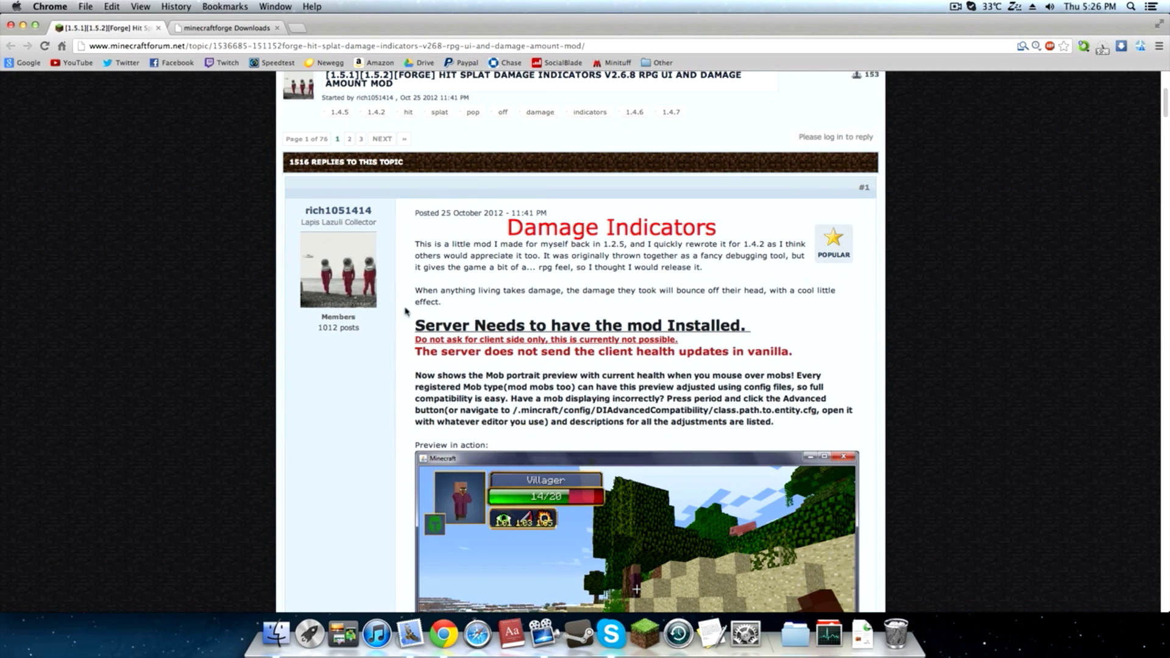
pyautogui.scroll(3, 408, 312)
pyautogui.scroll(-15, 408, 309)
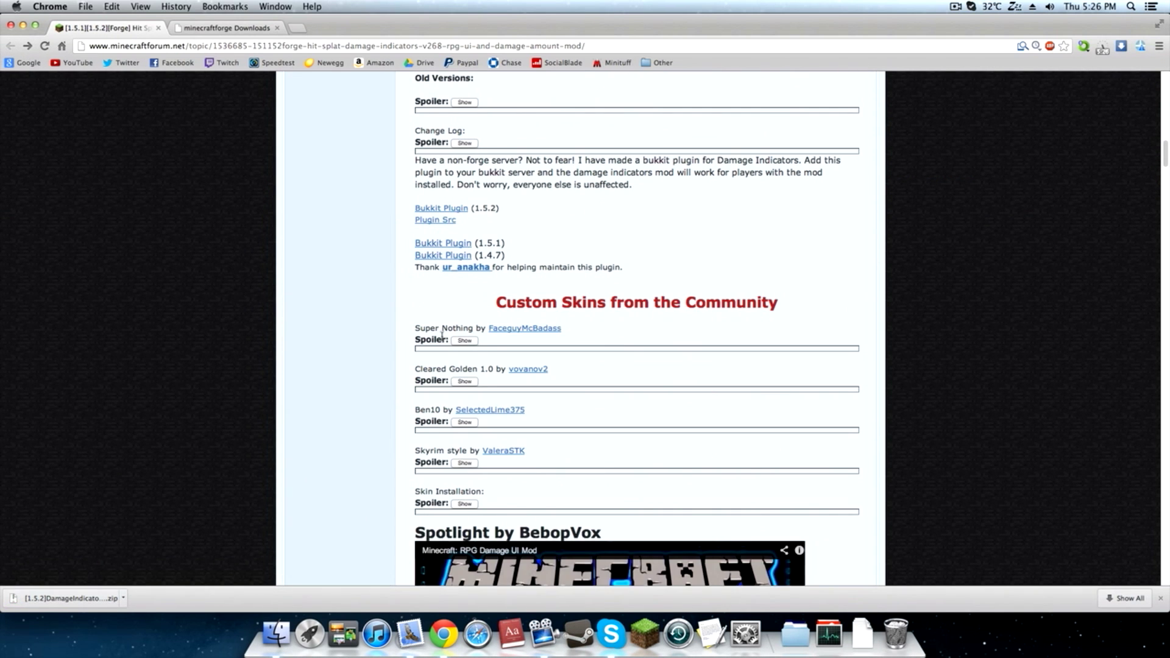
# - Expand the Installation spoiler and get the Forge 7.8.0.703 universal build from the downloads page
pyautogui.scroll(4, 443, 342)
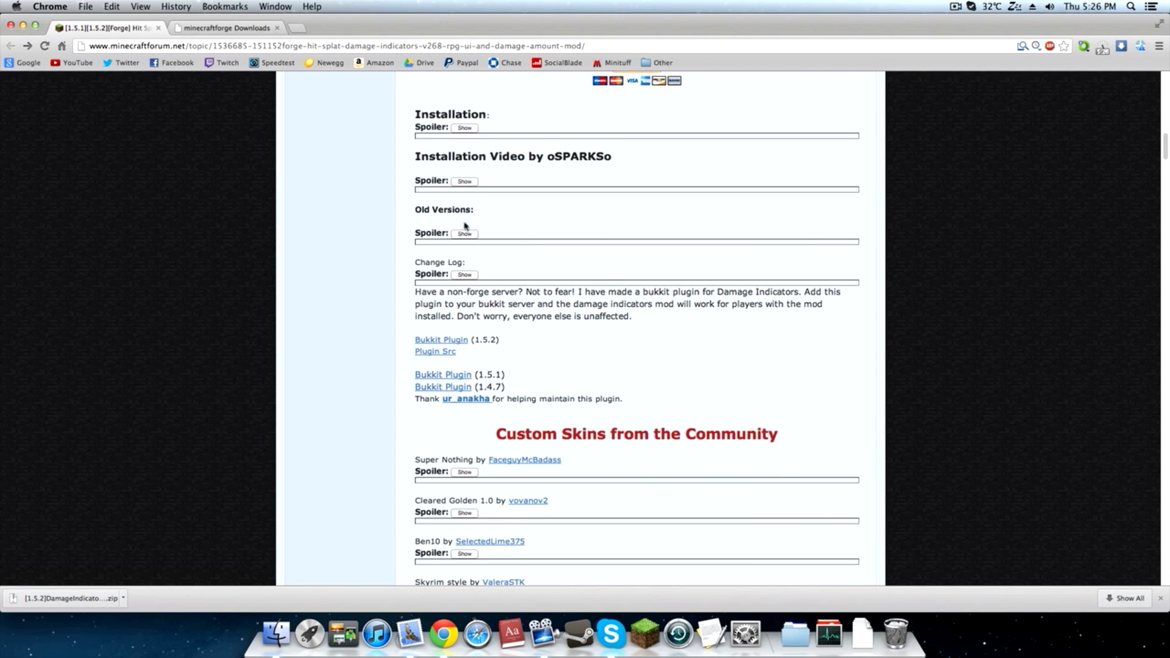
pyautogui.click(464, 127)
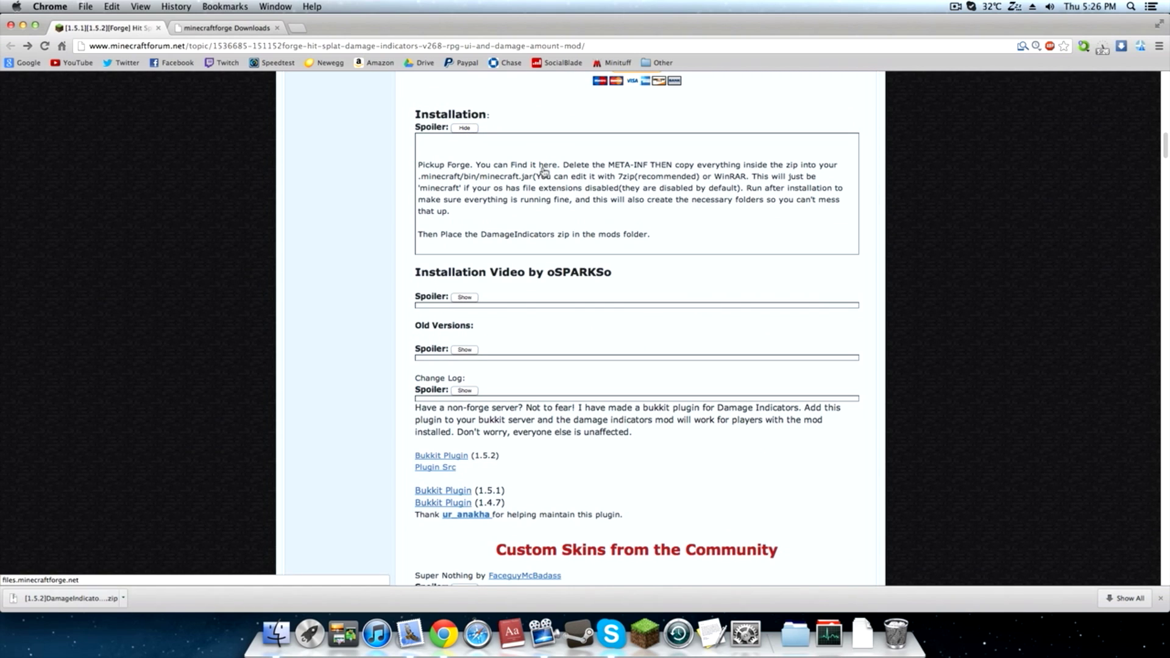
pyautogui.click(259, 28)
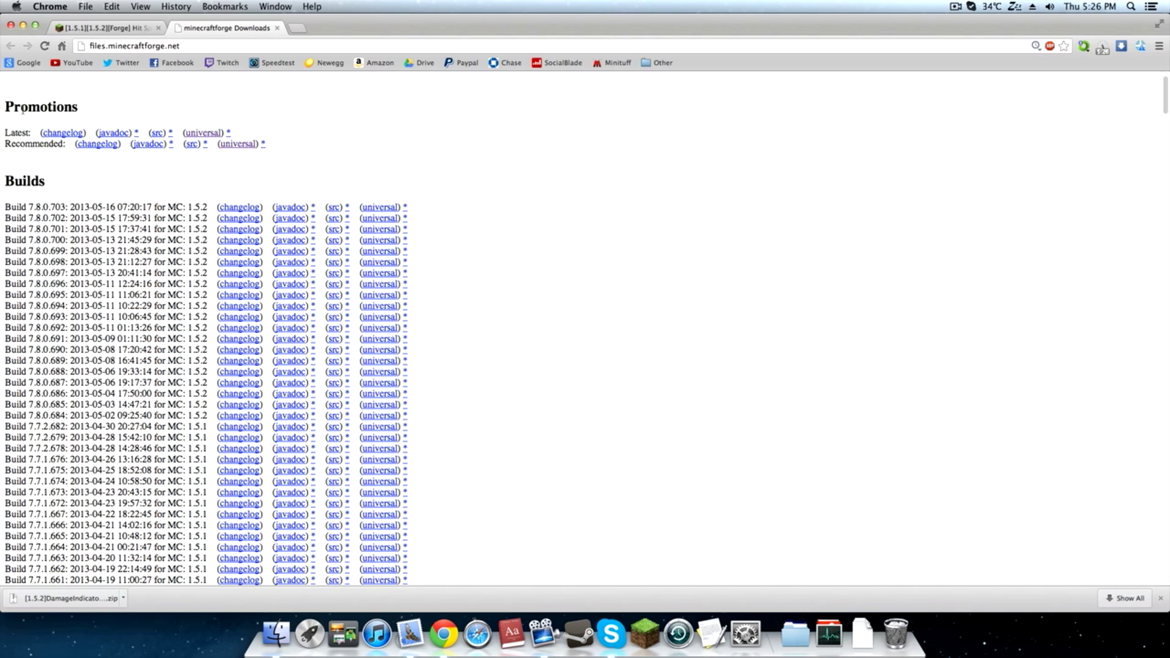
pyautogui.moveTo(14, 108); pyautogui.dragTo(84, 106)
pyautogui.click(104, 106)
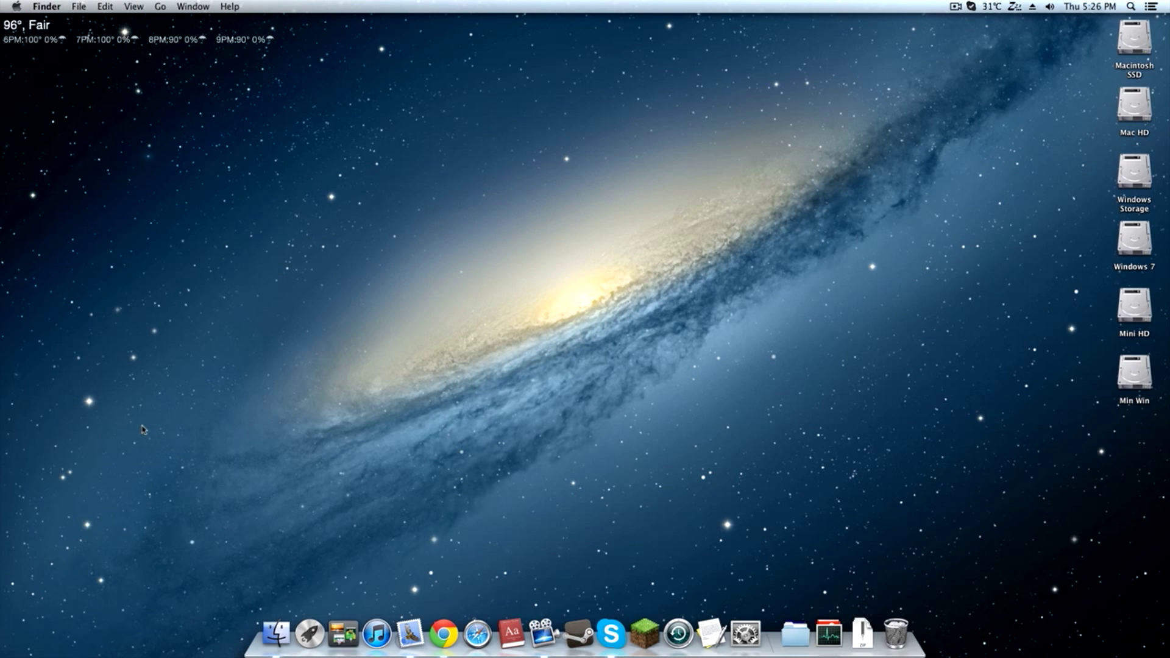
# - Move the Damage Indicators zip and the Forge universal zip from Downloads onto the desktop
pyautogui.click(858, 620)
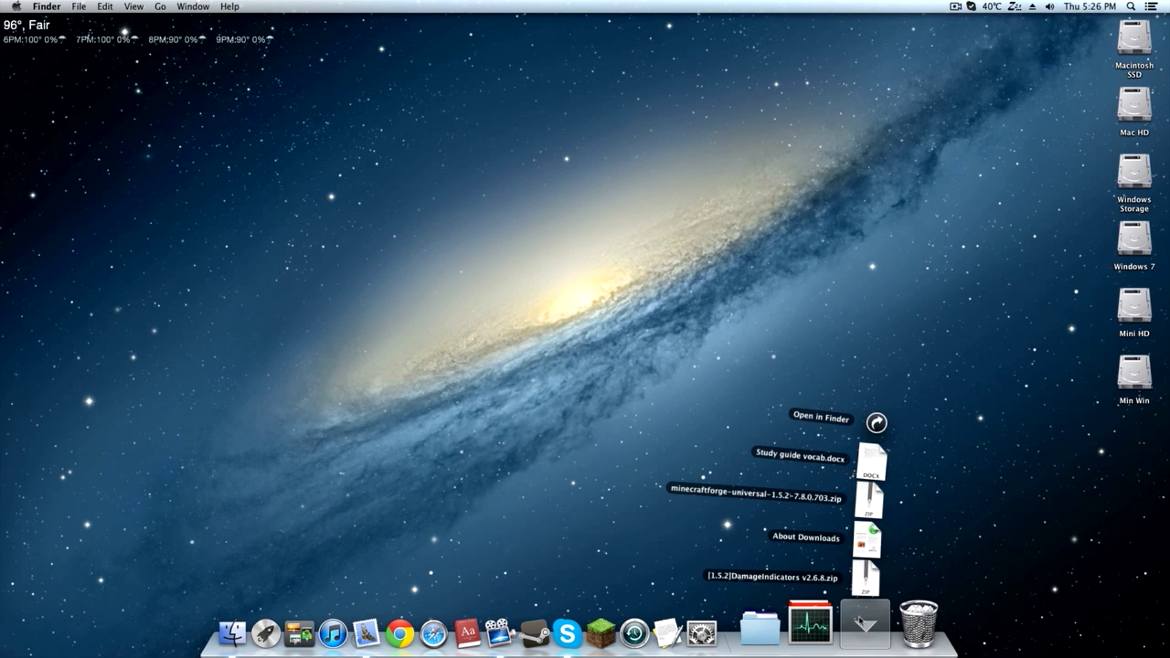
pyautogui.moveTo(872, 582); pyautogui.dragTo(1134, 442)
pyautogui.click(871, 620)
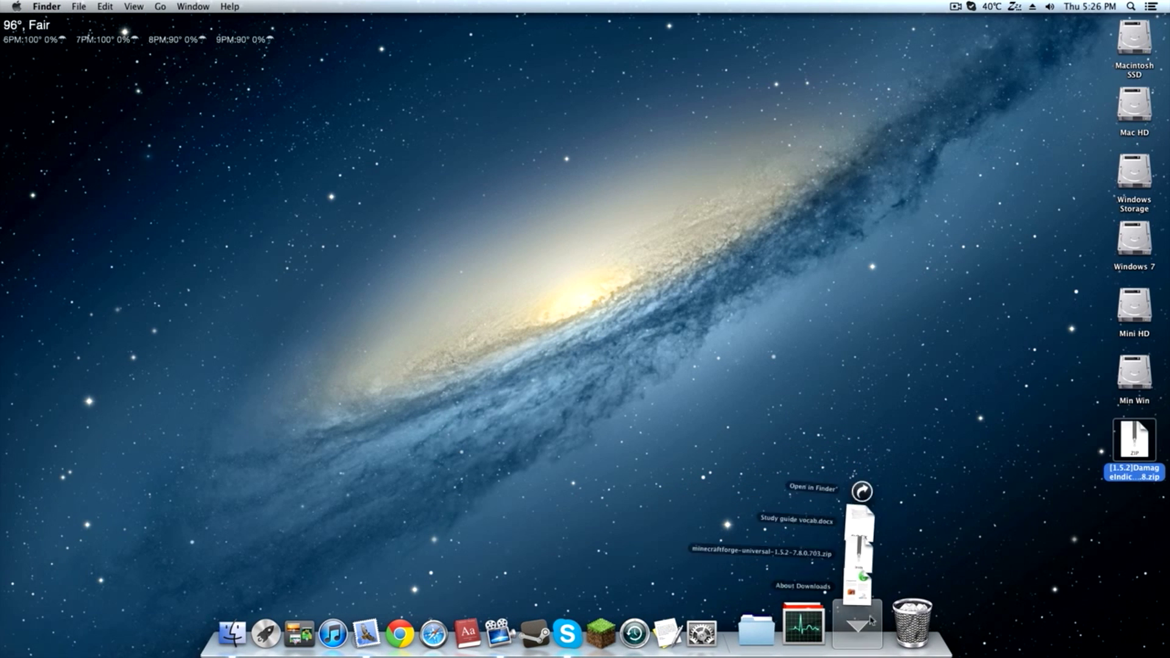
pyautogui.moveTo(873, 564); pyautogui.dragTo(1044, 545)
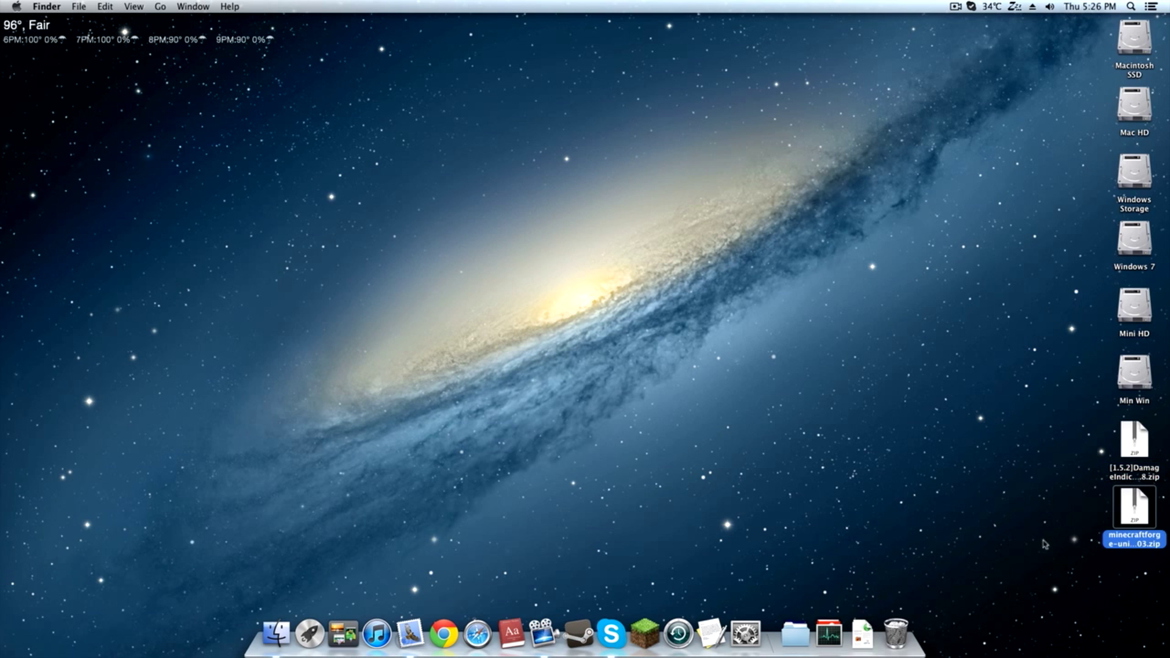
# - Unpack the Forge zip into a folder placed at the desktop centre
pyautogui.click(1044, 544)
pyautogui.click(1121, 515)
pyautogui.rightClick(1121, 508)
pyautogui.doubleClick(1122, 510)
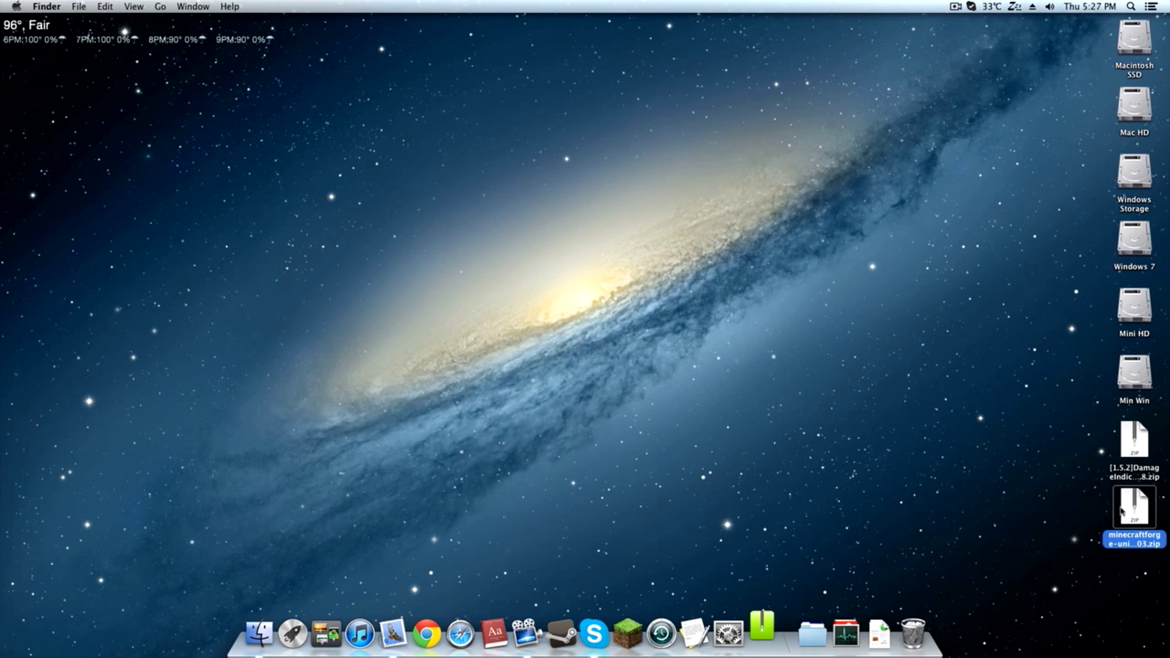
pyautogui.moveTo(1122, 510); pyautogui.dragTo(609, 308)
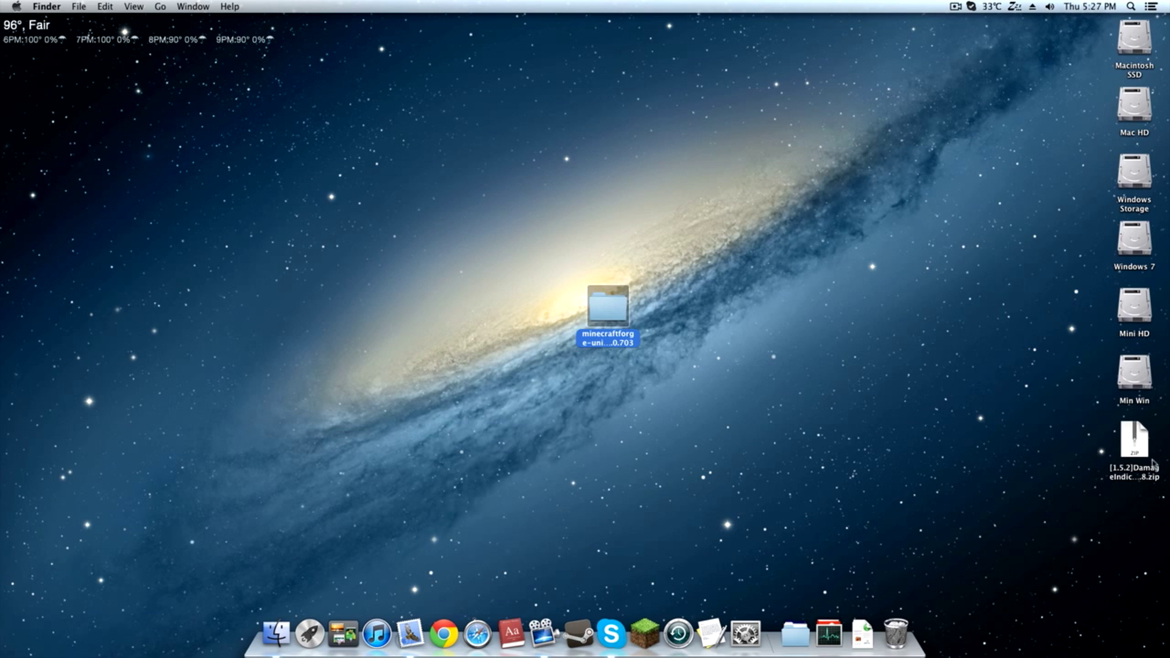
# - Set the Damage Indicators zip beside the Forge folder, check its class files, then open the home folder
pyautogui.moveTo(1154, 464); pyautogui.dragTo(693, 330)
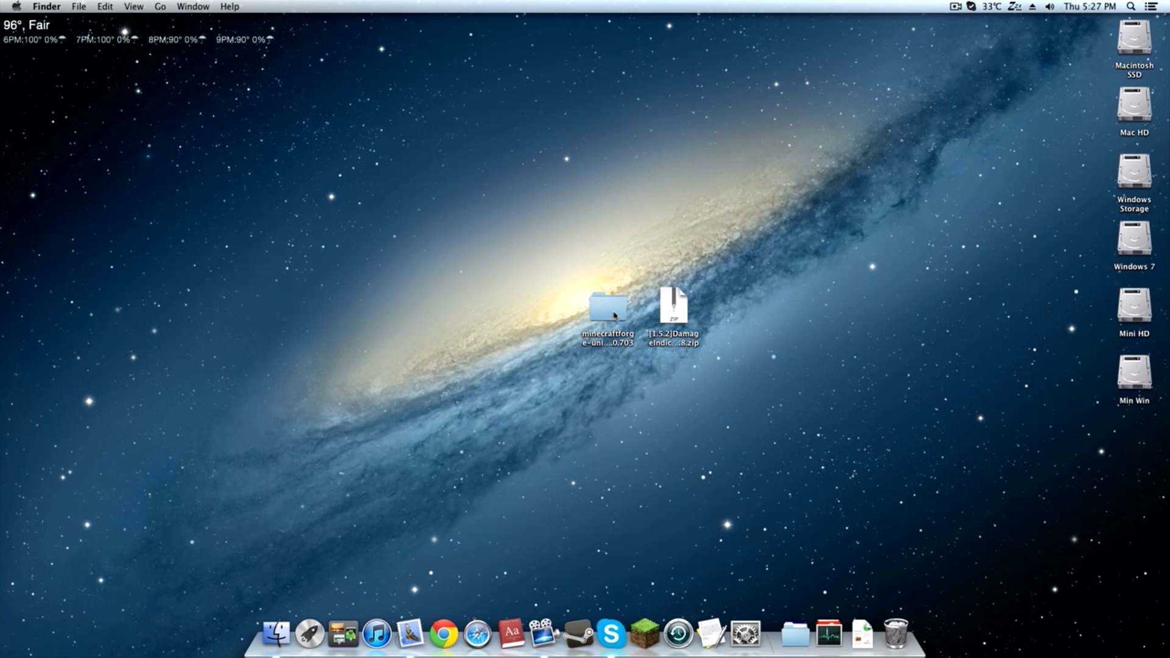
pyautogui.click(615, 315)
pyautogui.click(667, 313)
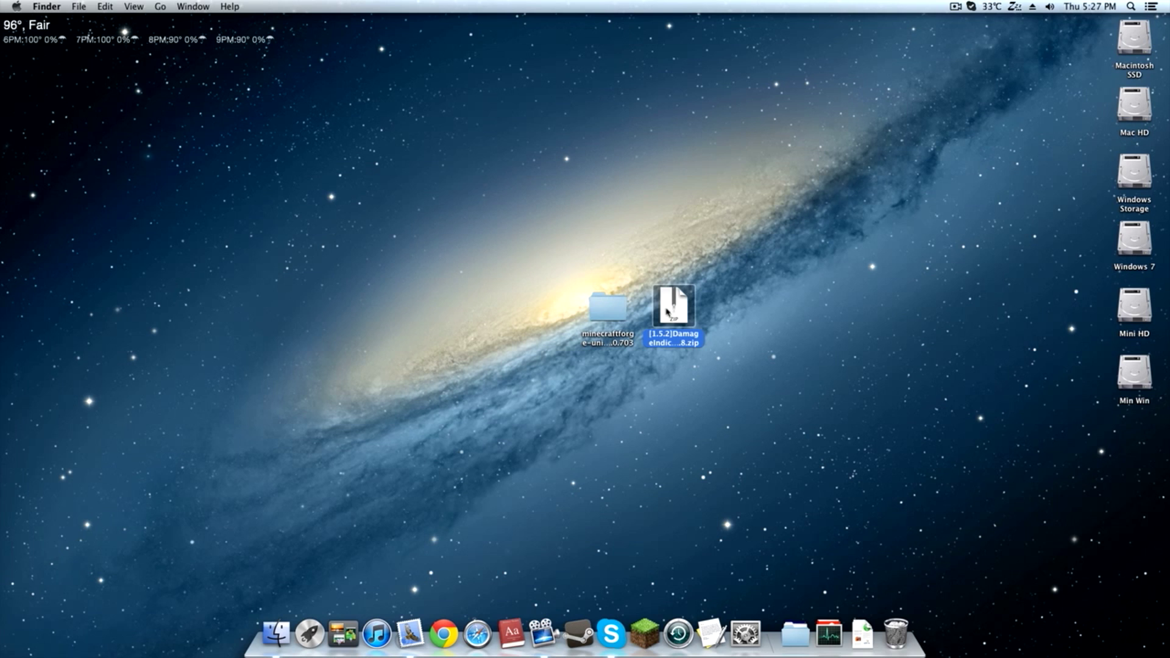
pyautogui.moveTo(693, 256); pyautogui.dragTo(662, 427)
pyautogui.moveTo(598, 186); pyautogui.dragTo(610, 317)
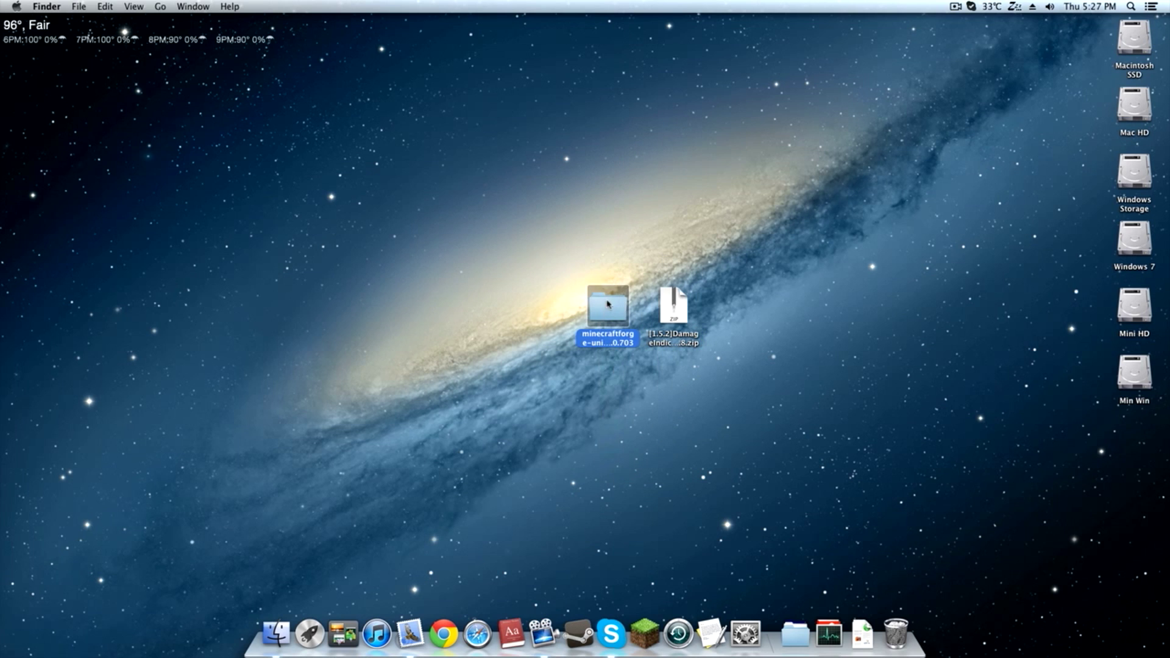
pyautogui.doubleClick(607, 303)
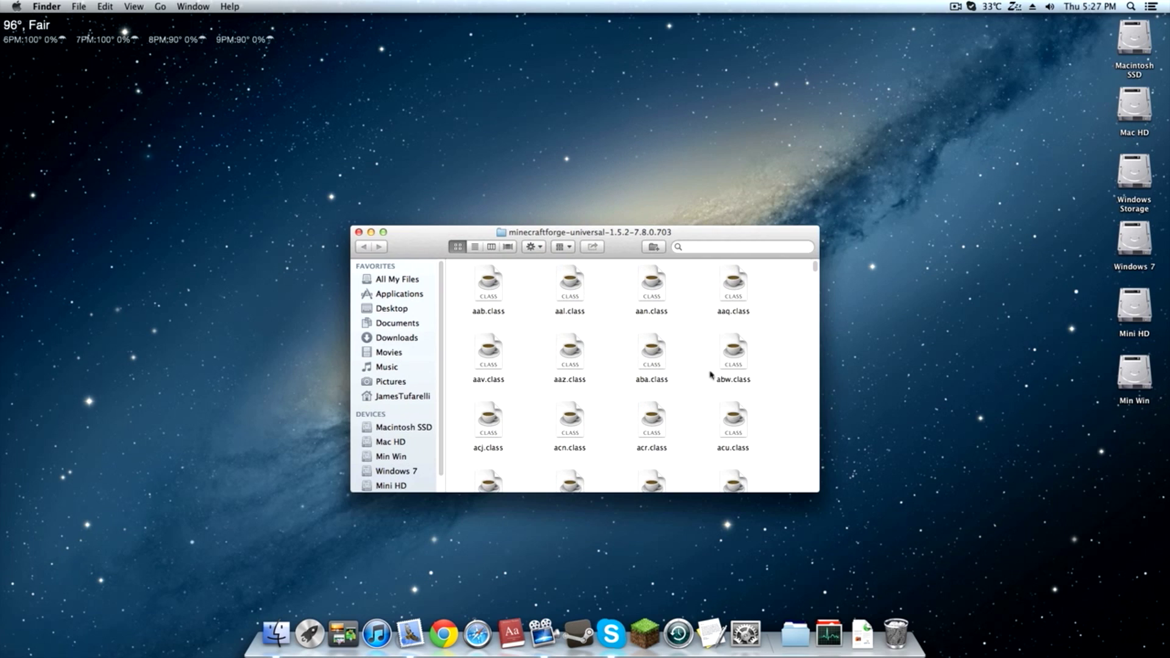
pyautogui.click(359, 232)
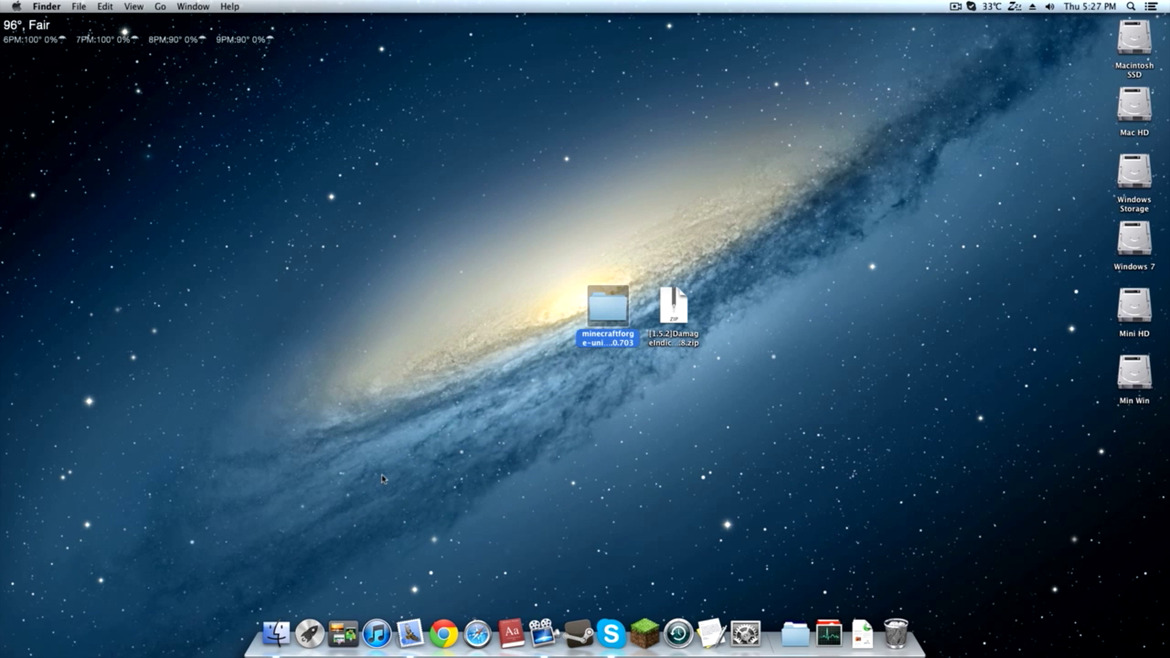
pyautogui.click(270, 637)
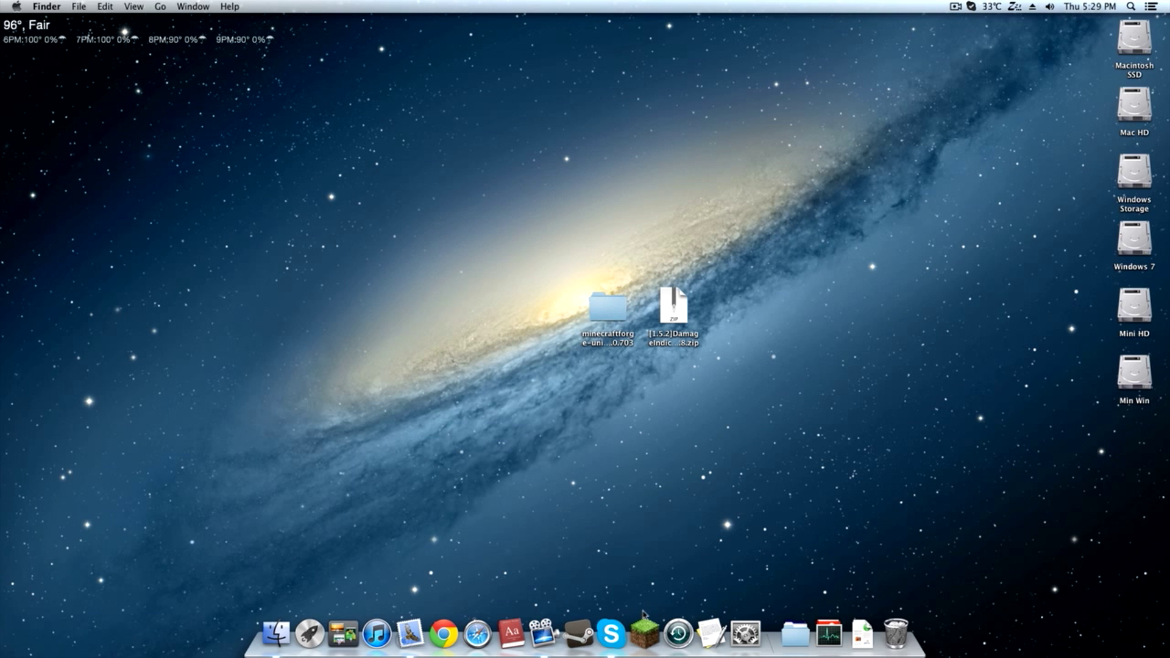
# - Go to the hidden user Library and open its Application Support folder
pyautogui.click(263, 632)
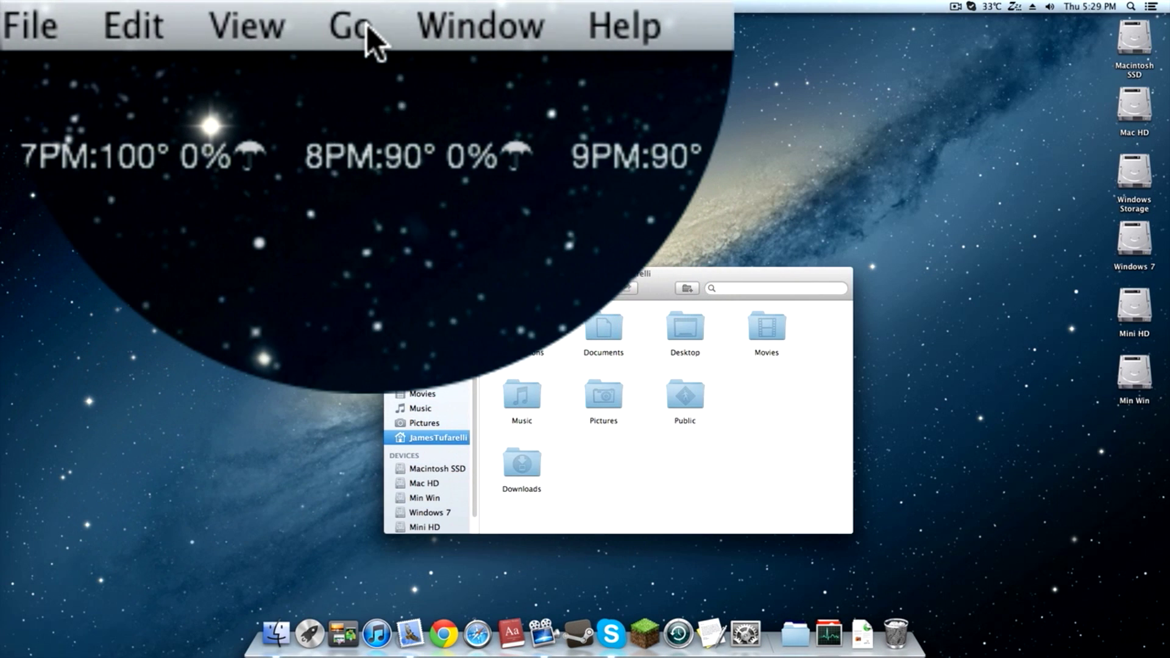
pyautogui.click(350, 27)
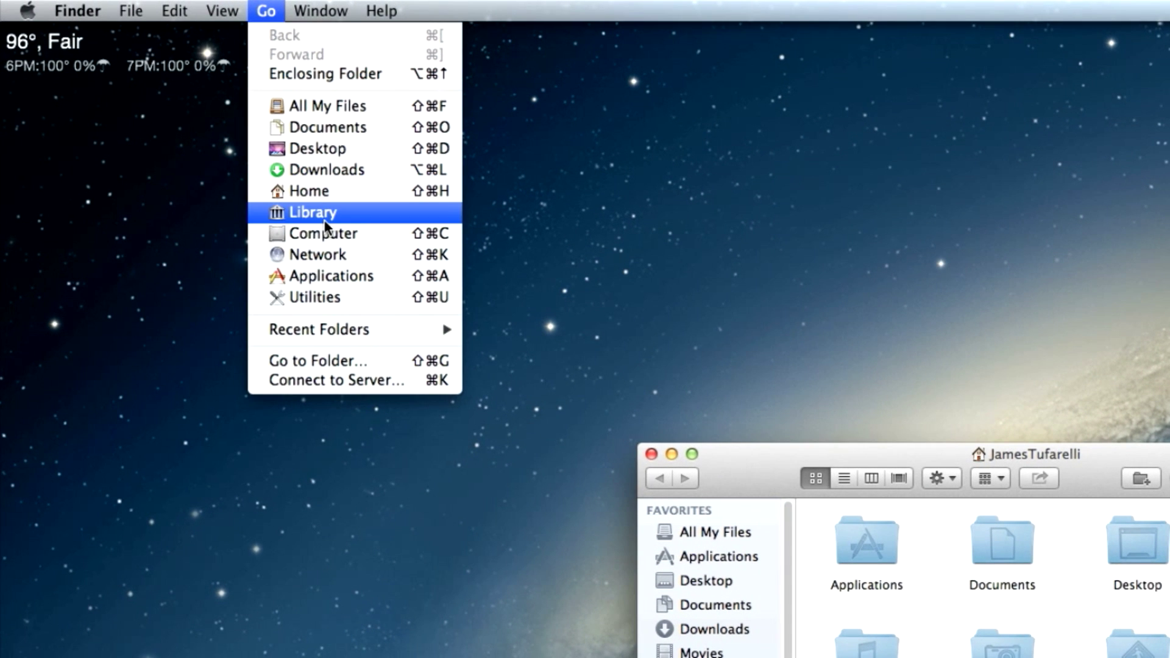
pyautogui.press('alt')
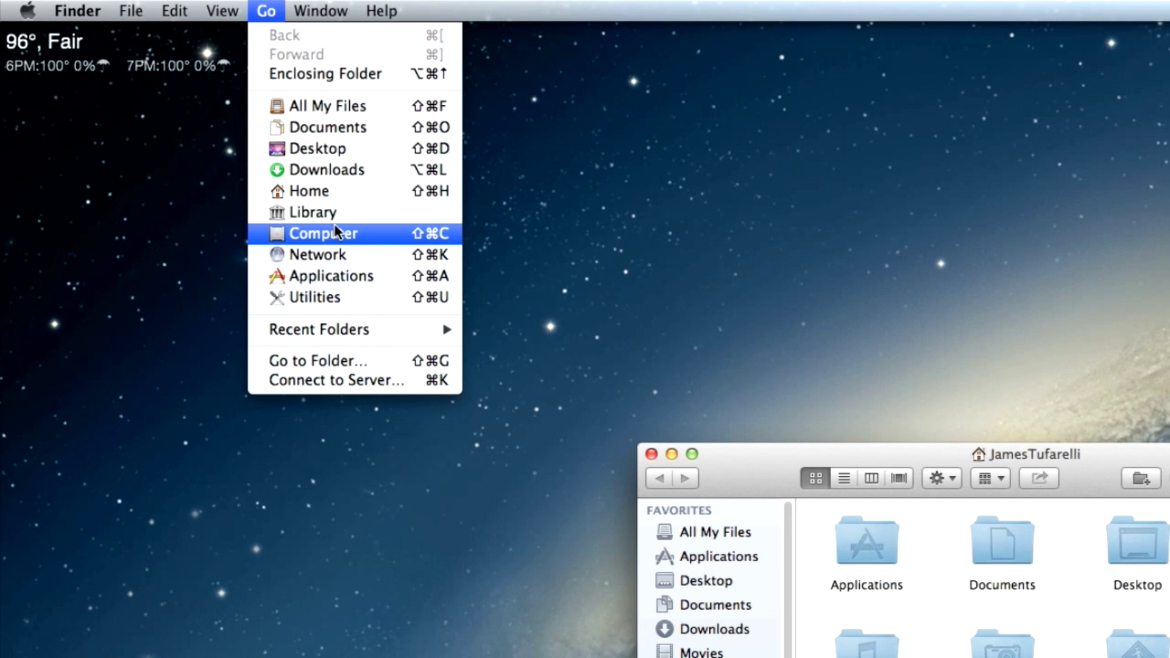
pyautogui.click(331, 218)
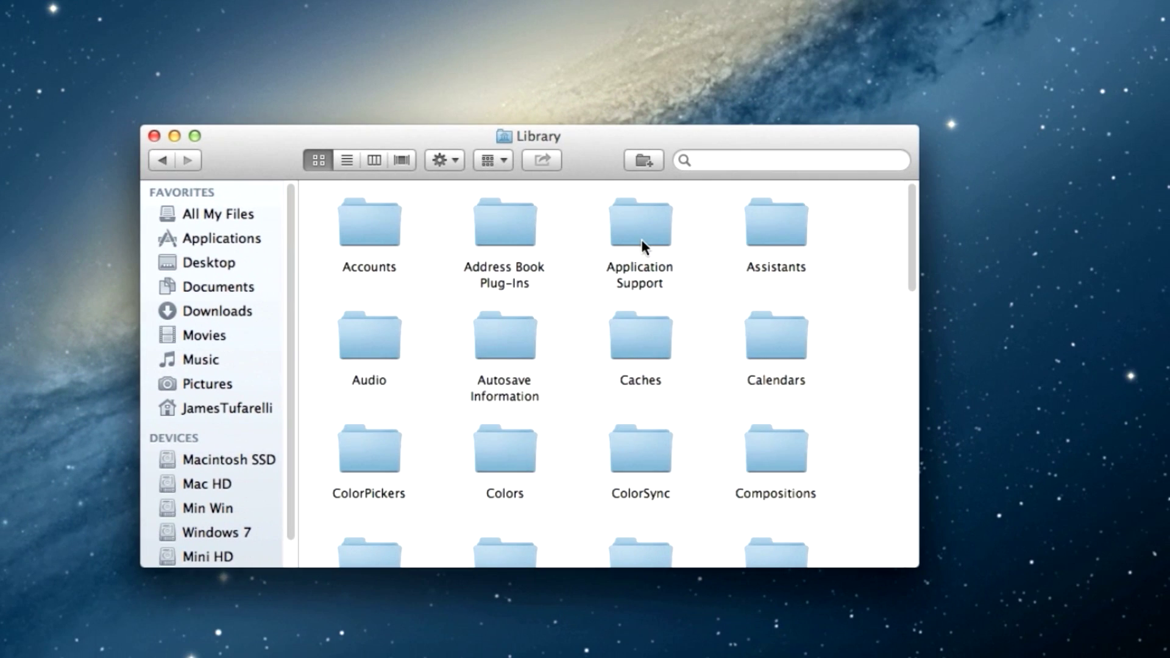
pyautogui.doubleClick(1138, 562)
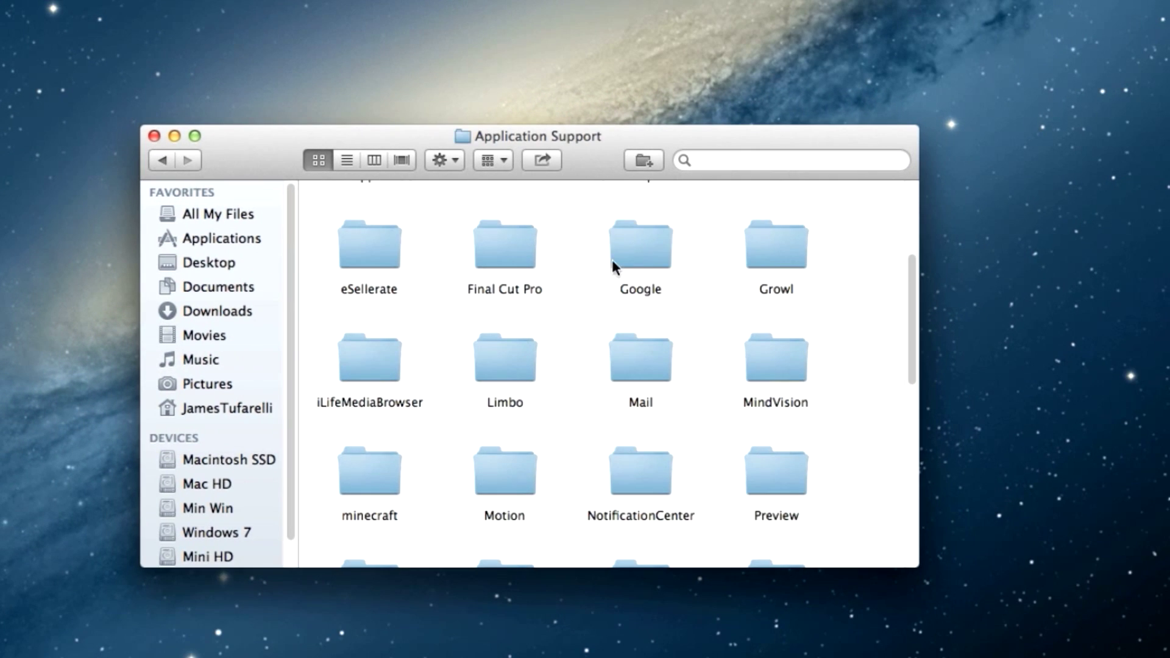
# - Copy the minecraft folder and paste a backup of it onto the desktop
pyautogui.click(364, 468)
pyautogui.rightClick(364, 468)
pyautogui.click(427, 508)
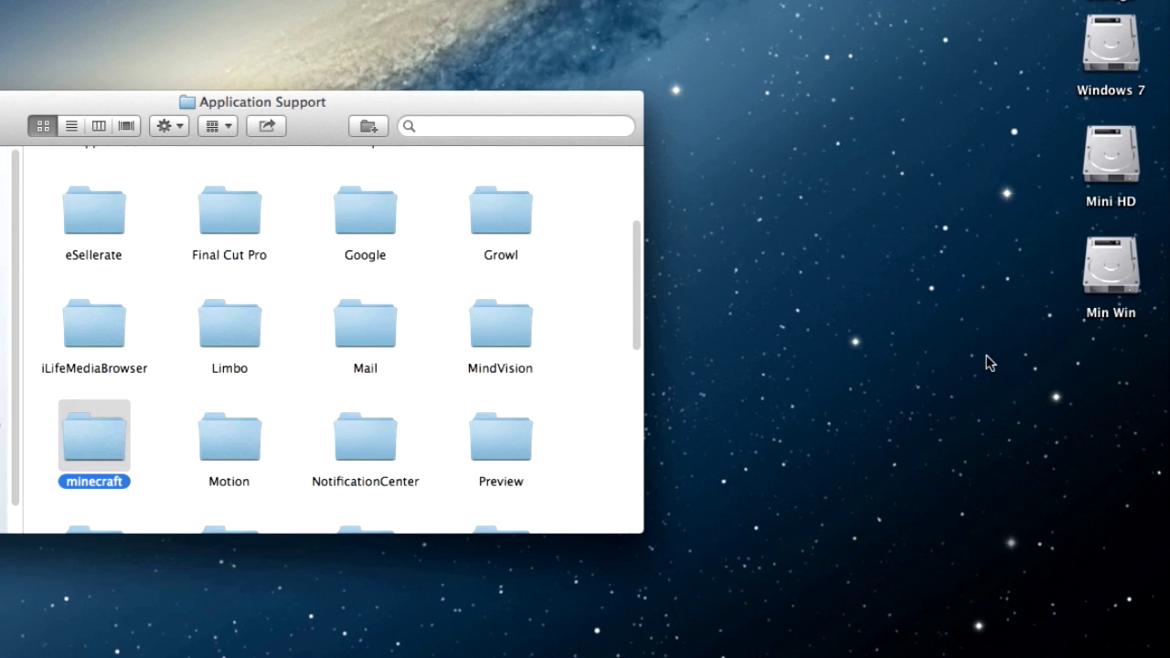
pyautogui.rightClick(792, 367)
pyautogui.click(879, 441)
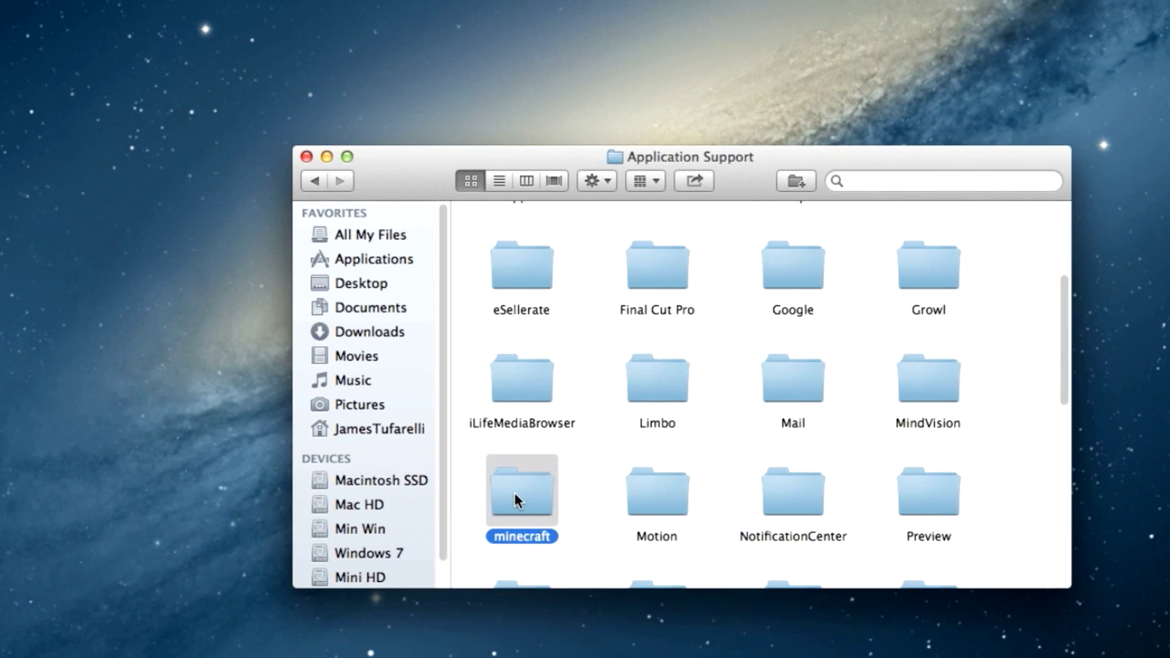
# - Open the minecraft folder from Application Support and select its bin folder
pyautogui.doubleClick(91, 440)
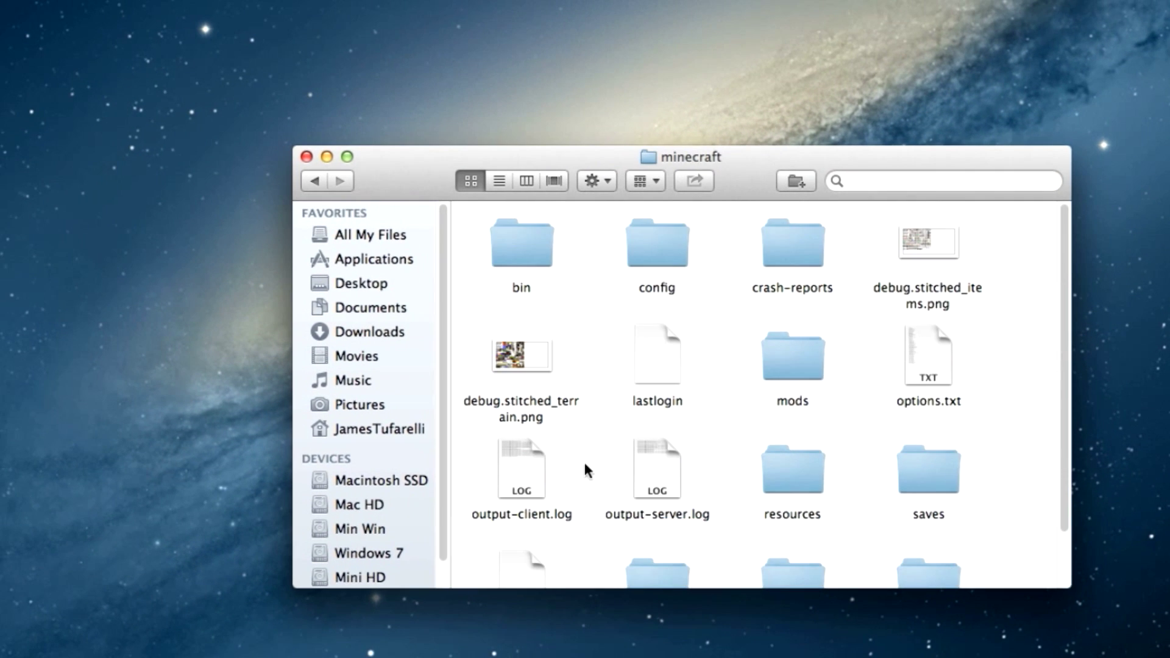
pyautogui.click(535, 250)
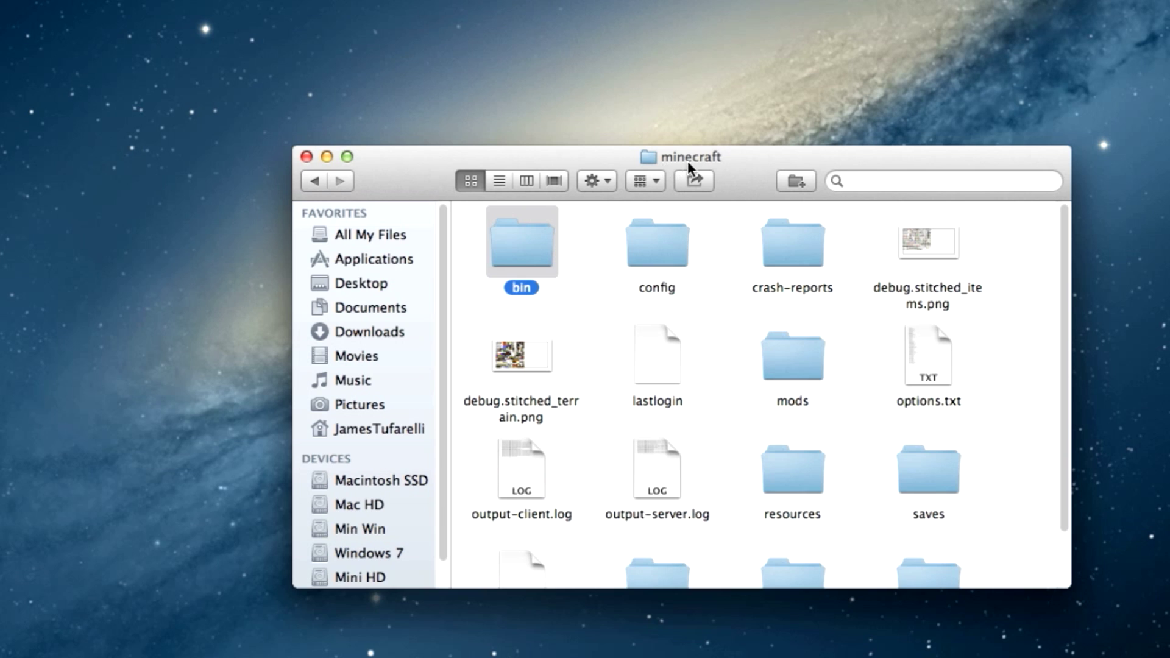
# - In the bin folder, rename minecraft.jar to minecraft.jar.zip, keeping the .zip extension
pyautogui.moveTo(717, 164); pyautogui.dragTo(161, 232)
pyautogui.press('super+Down')
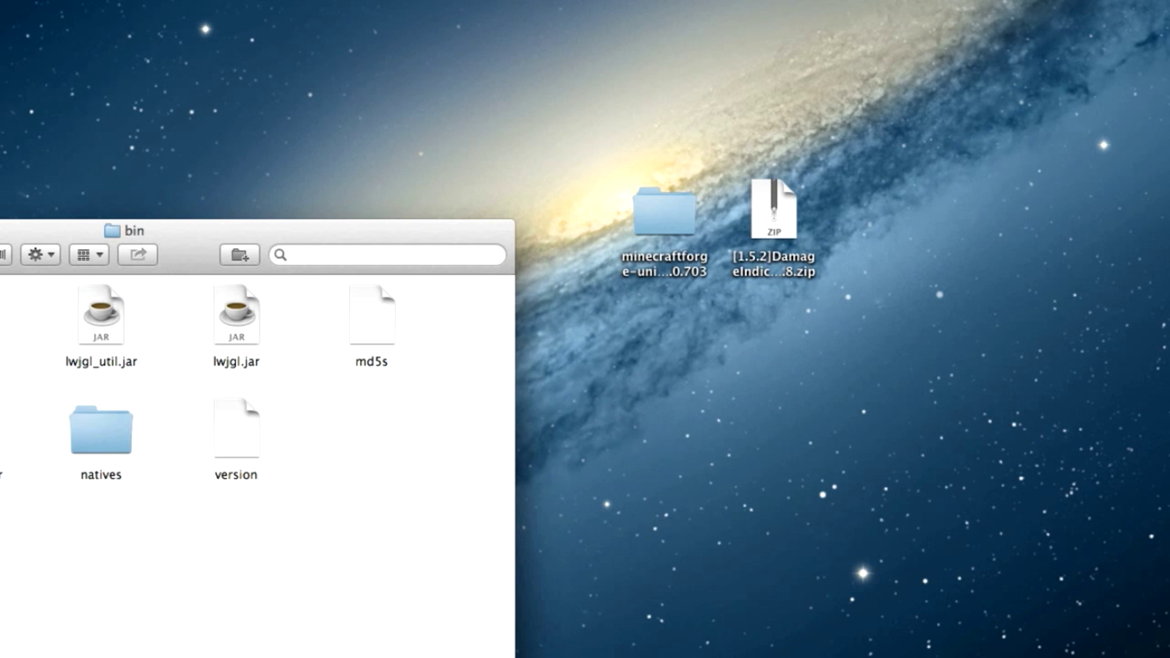
pyautogui.click(1, 430)
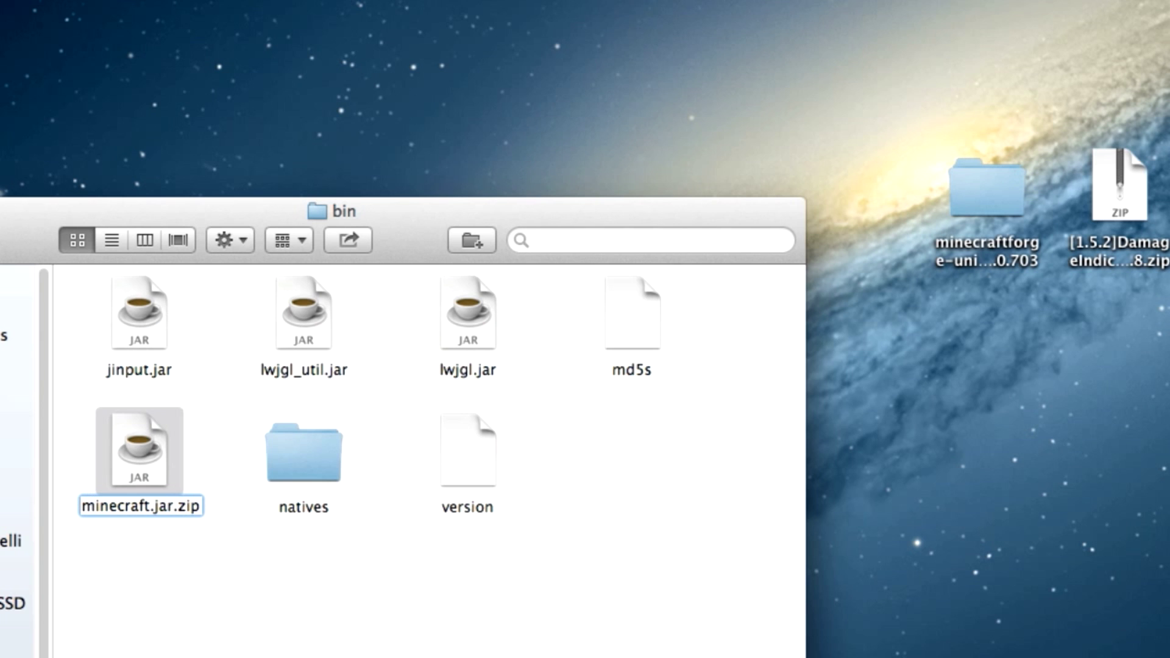
pyautogui.press('Return')
pyautogui.click(1105, 11)
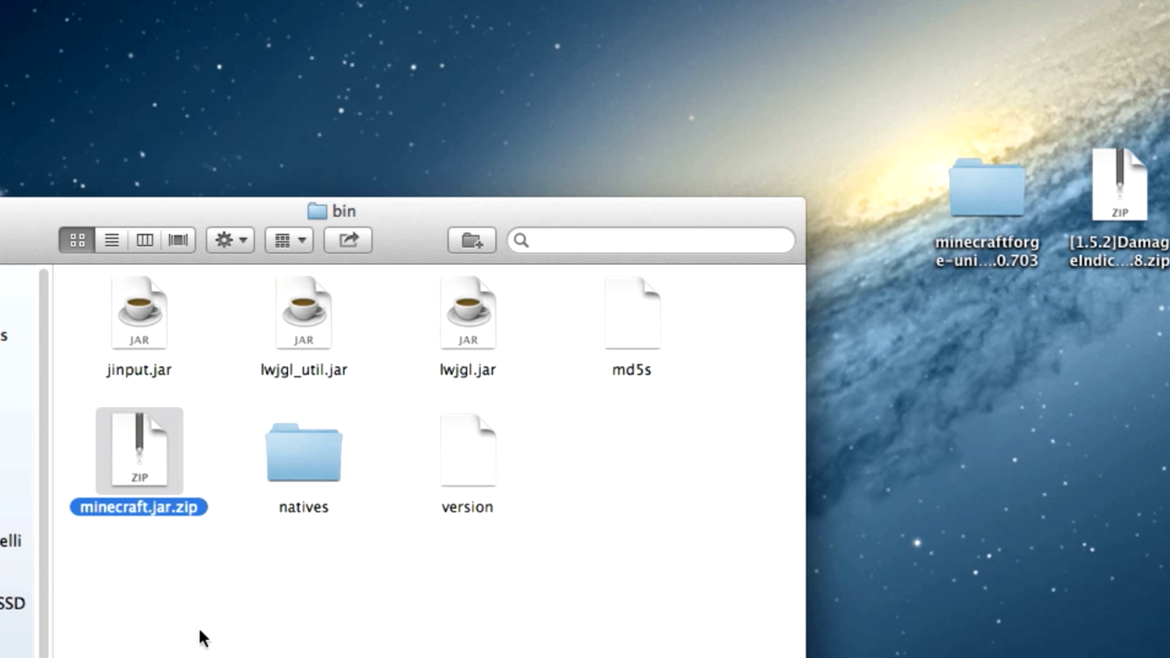
# - Extract minecraft.jar.zip into a minecraft.jar folder and trash the zip
pyautogui.doubleClick(151, 458)
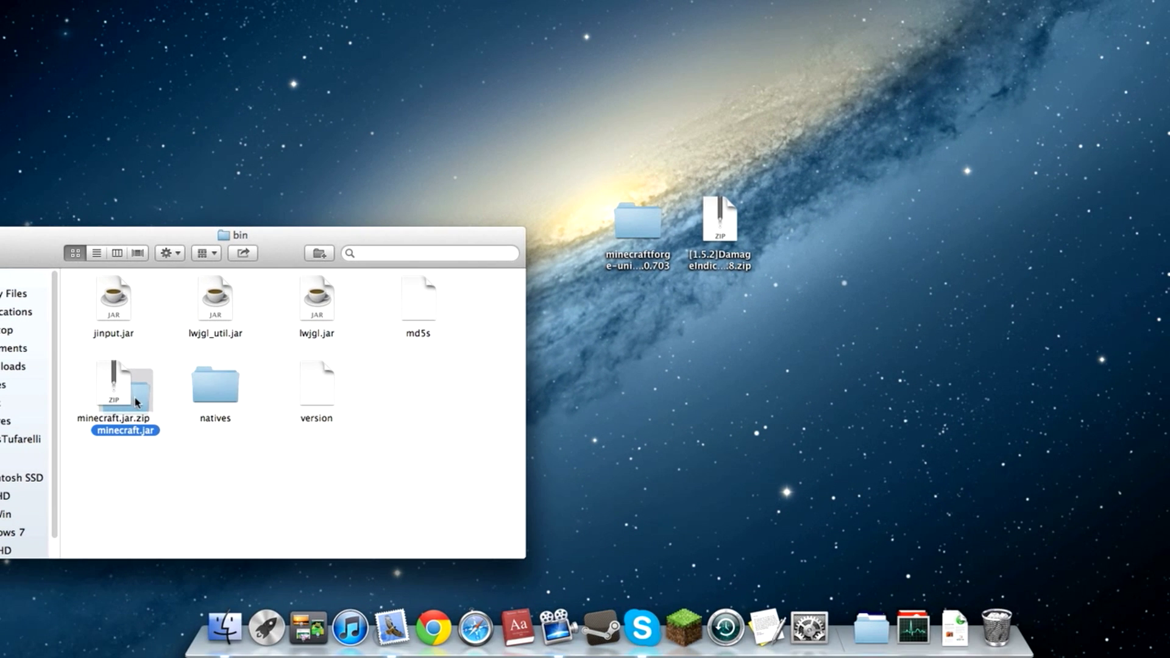
pyautogui.moveTo(137, 402); pyautogui.dragTo(130, 455)
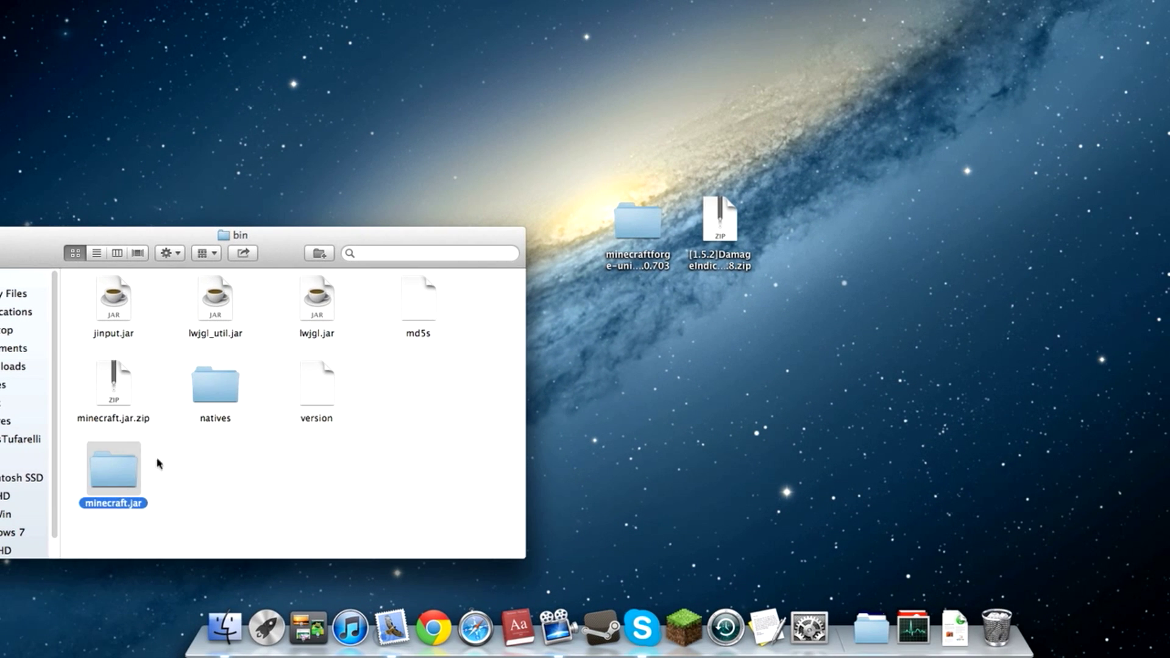
pyautogui.moveTo(1032, 643); pyautogui.dragTo(995, 625)
pyautogui.moveTo(105, 474); pyautogui.dragTo(107, 396)
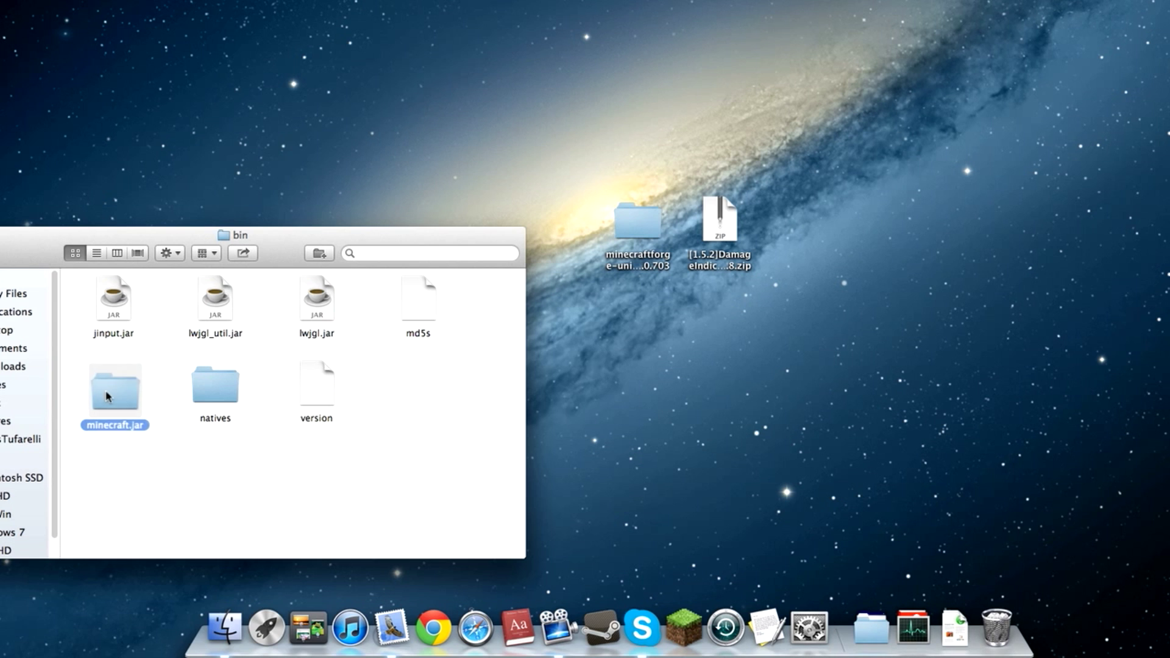
# - Open the extracted minecraft.jar folder and delete its META-INF folder
pyautogui.doubleClick(108, 397)
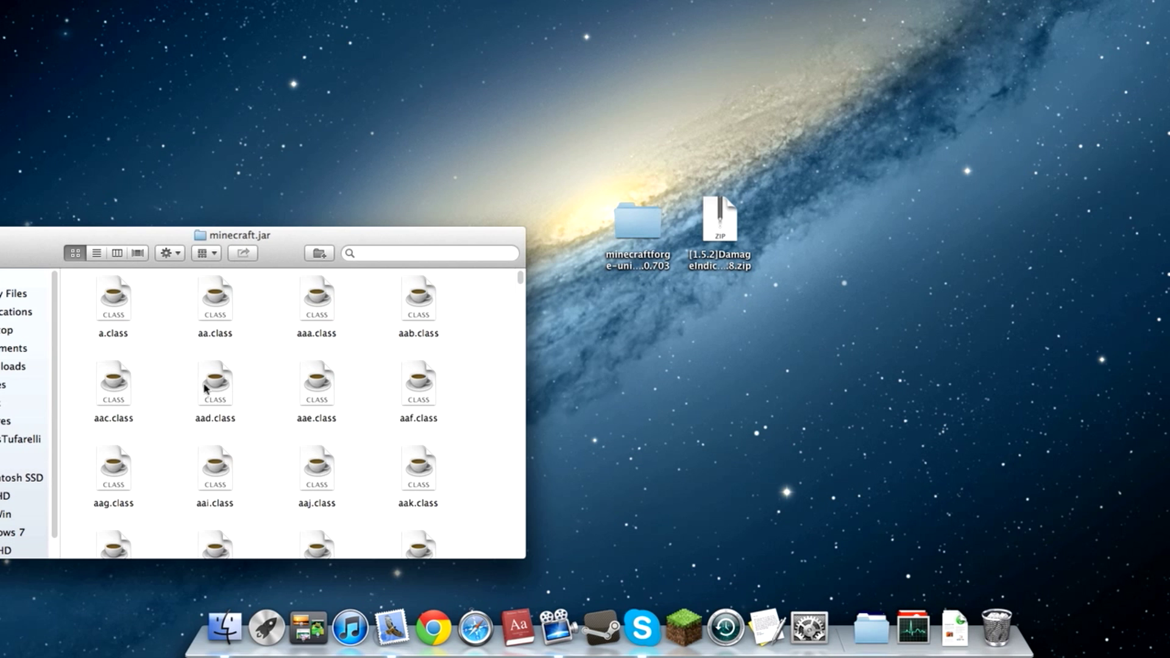
pyautogui.write('meta')
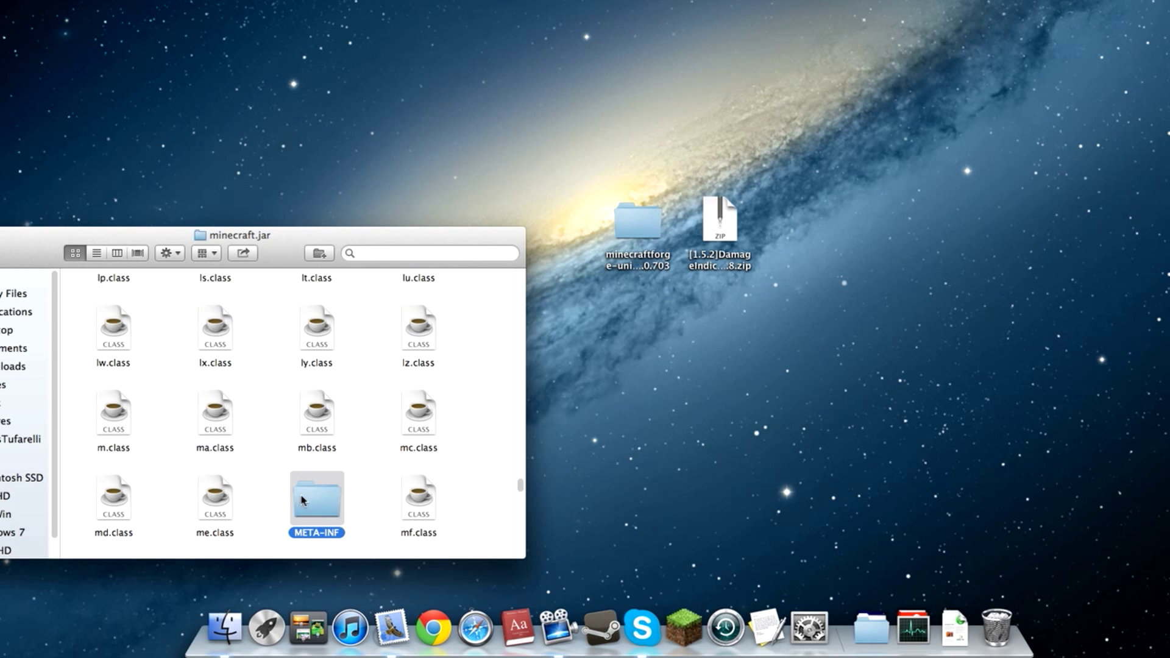
pyautogui.moveTo(1129, 633); pyautogui.dragTo(998, 629)
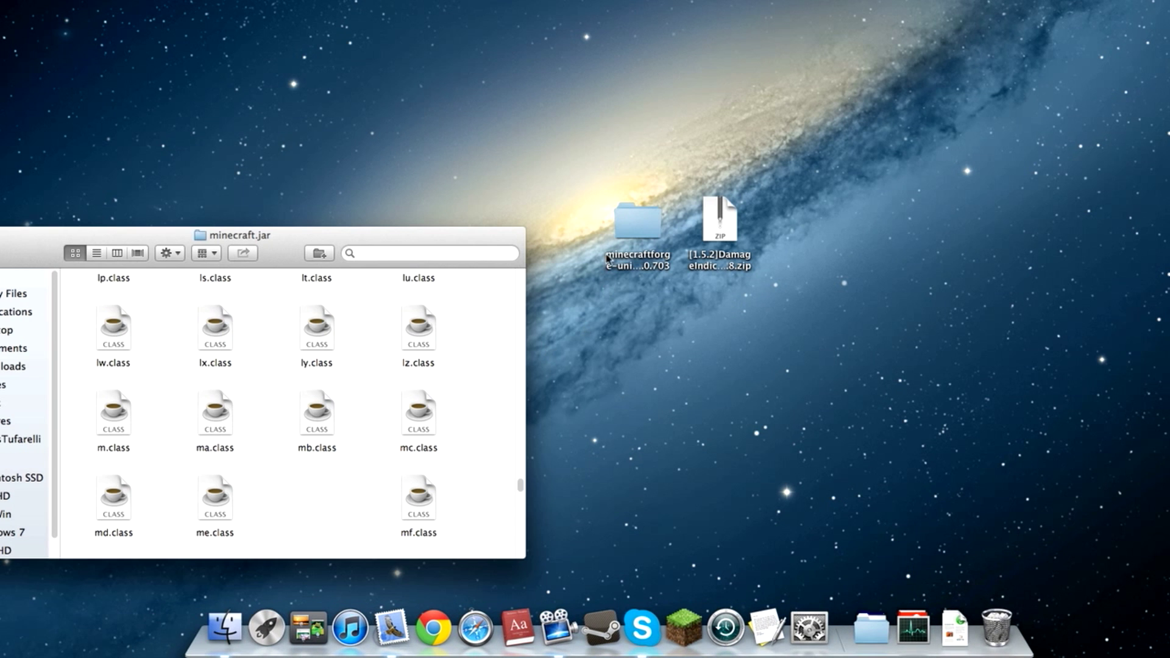
# - Move all 255 Forge files into minecraft.jar, replacing existing ones, and trash the emptied Forge folder
pyautogui.doubleClick(625, 235)
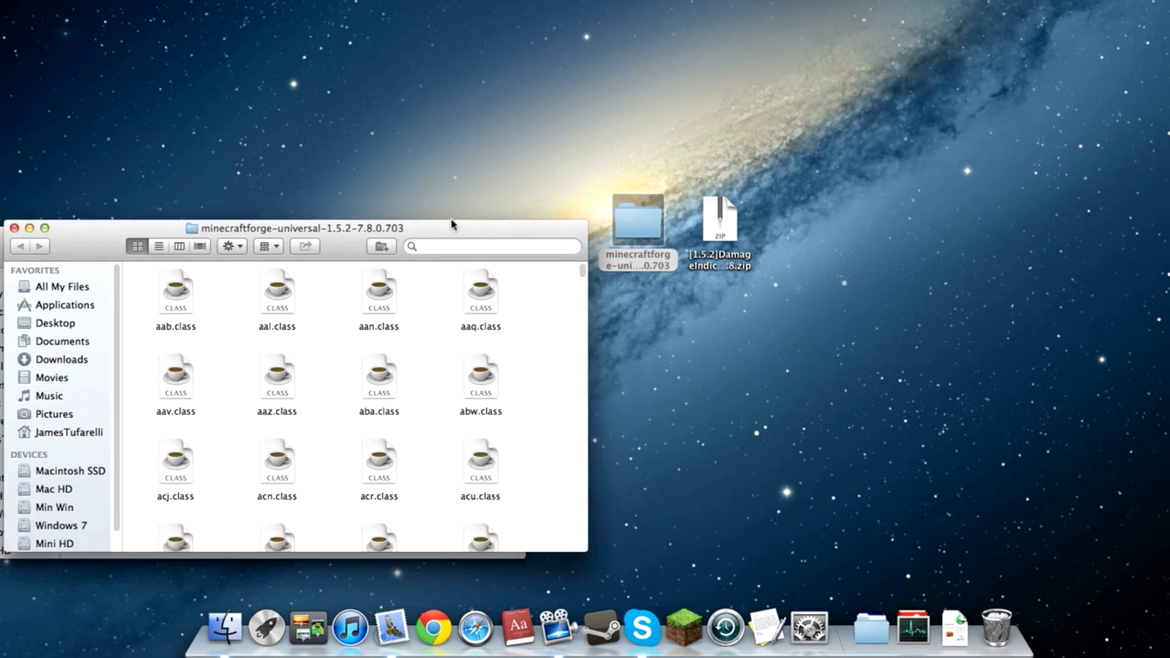
pyautogui.moveTo(274, 162); pyautogui.dragTo(852, 111)
pyautogui.press('super+a')
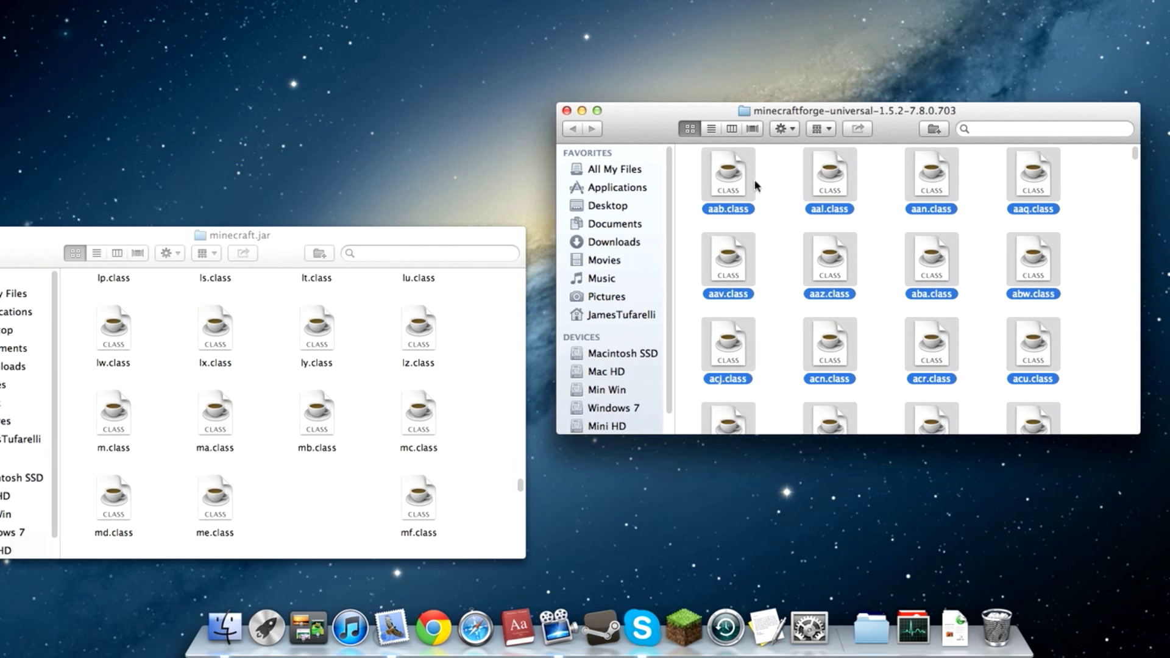
pyautogui.moveTo(735, 186); pyautogui.dragTo(369, 342)
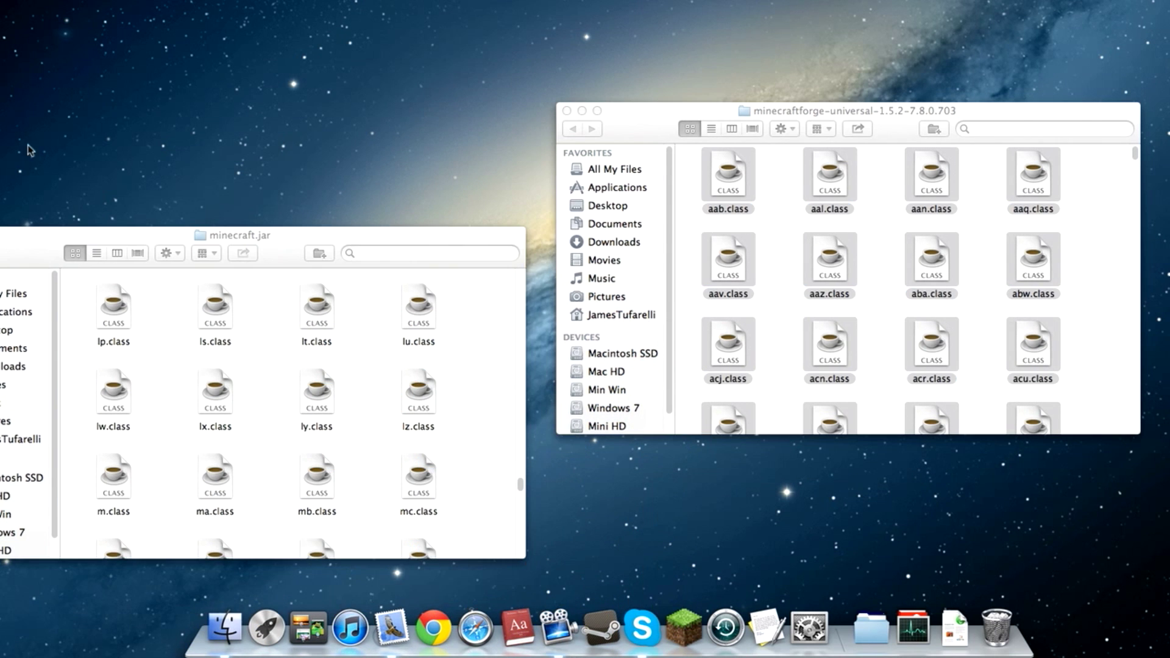
pyautogui.moveTo(776, 140); pyautogui.dragTo(412, 141)
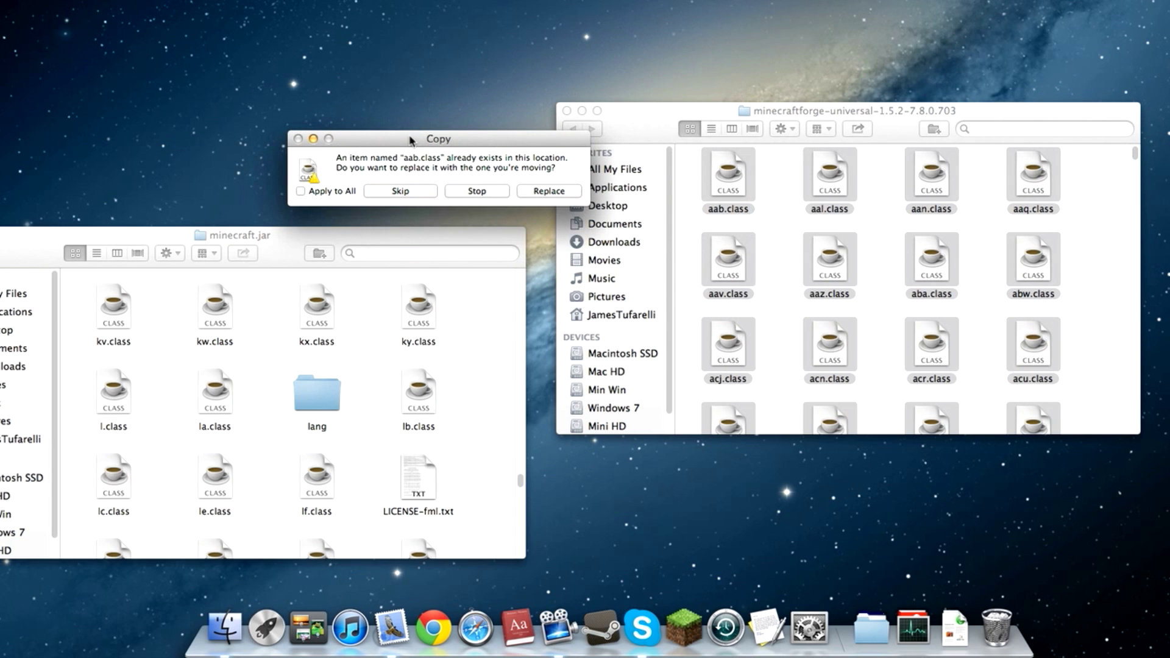
pyautogui.click(531, 191)
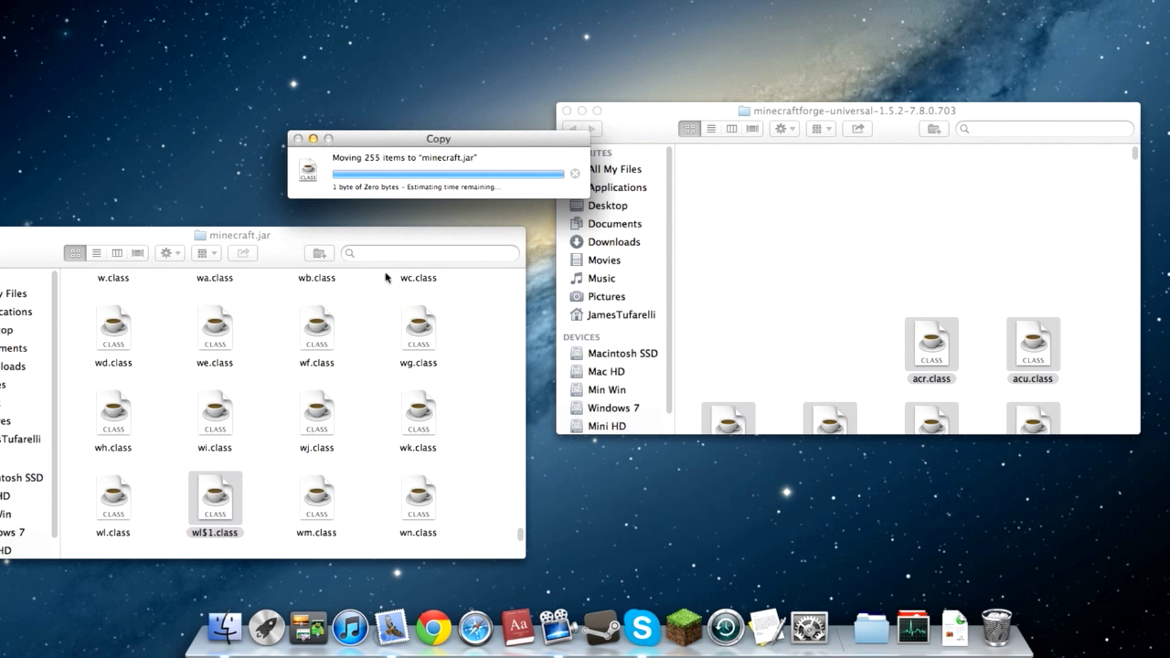
pyautogui.click(567, 111)
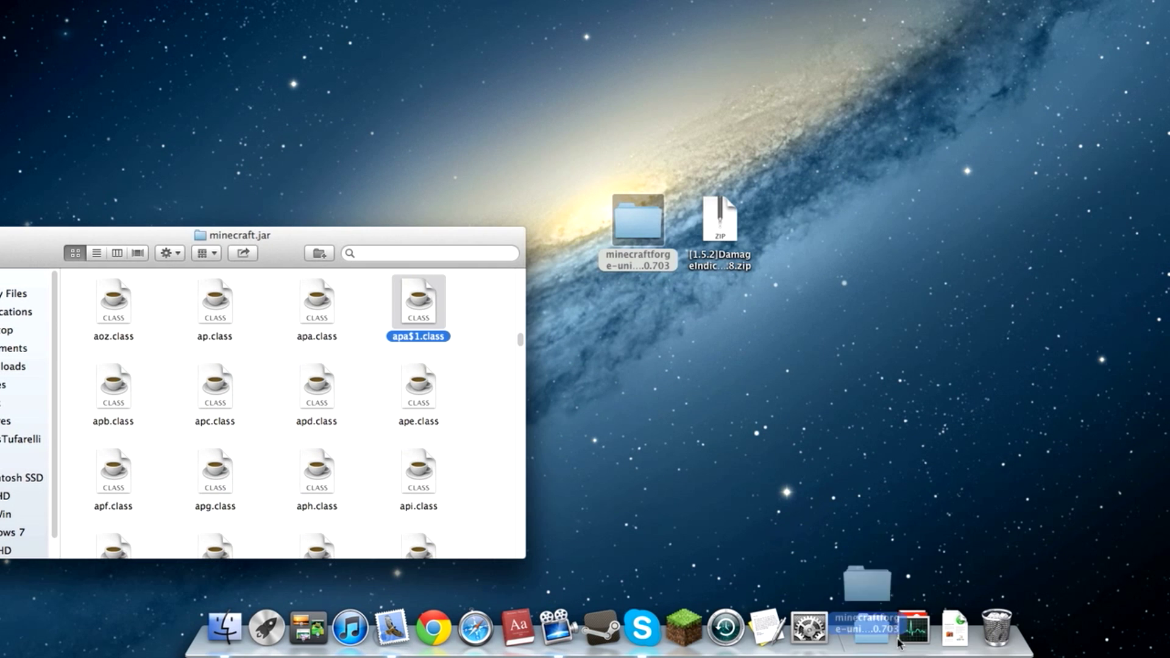
pyautogui.moveTo(899, 643); pyautogui.dragTo(878, 634)
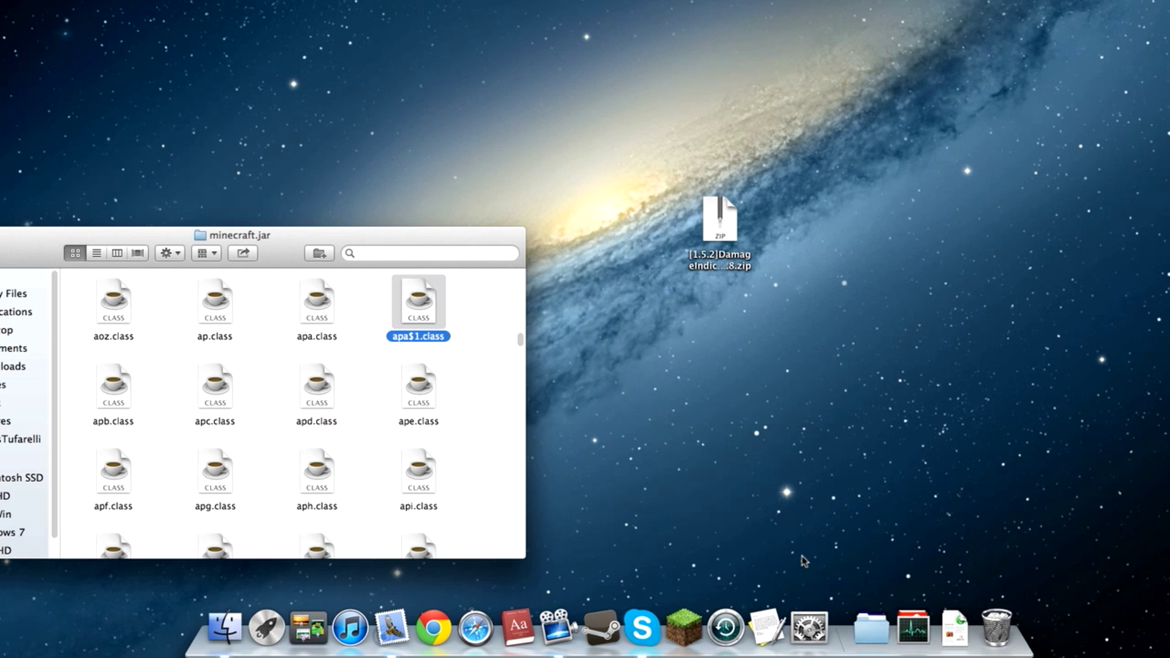
# - Launch Minecraft and let FML finish setup, reaching Forge 7.8.0.703 with 3 mods loaded
pyautogui.click(684, 628)
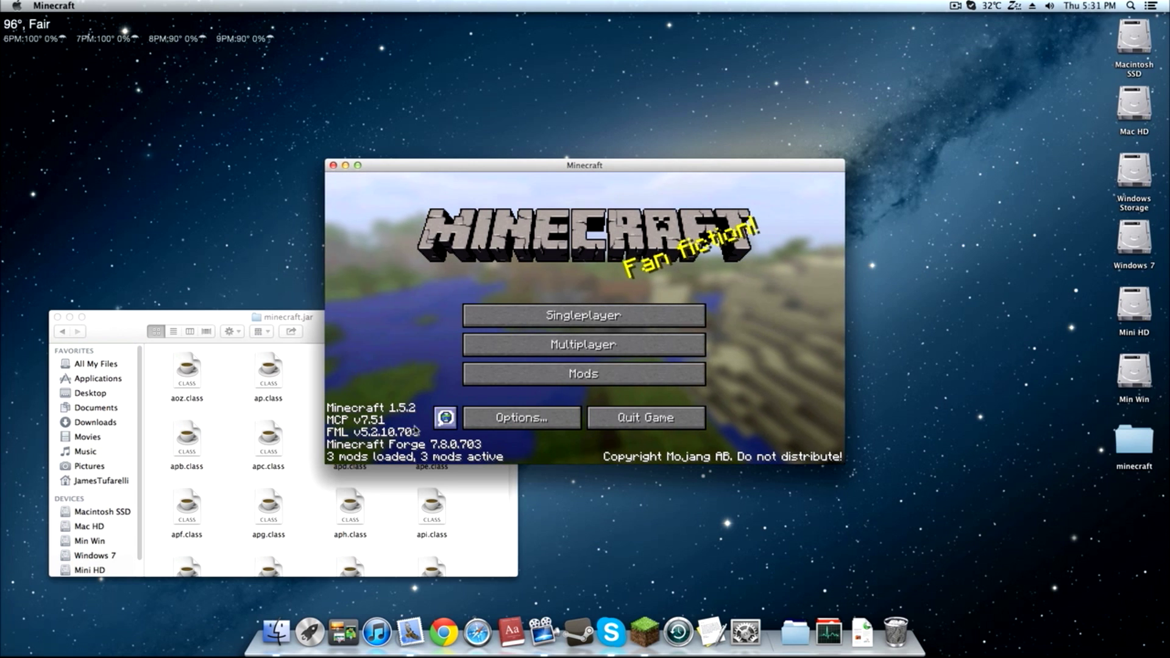
# - Quit the game and go back up from bin to the minecraft folder
pyautogui.click(613, 420)
pyautogui.click(68, 335)
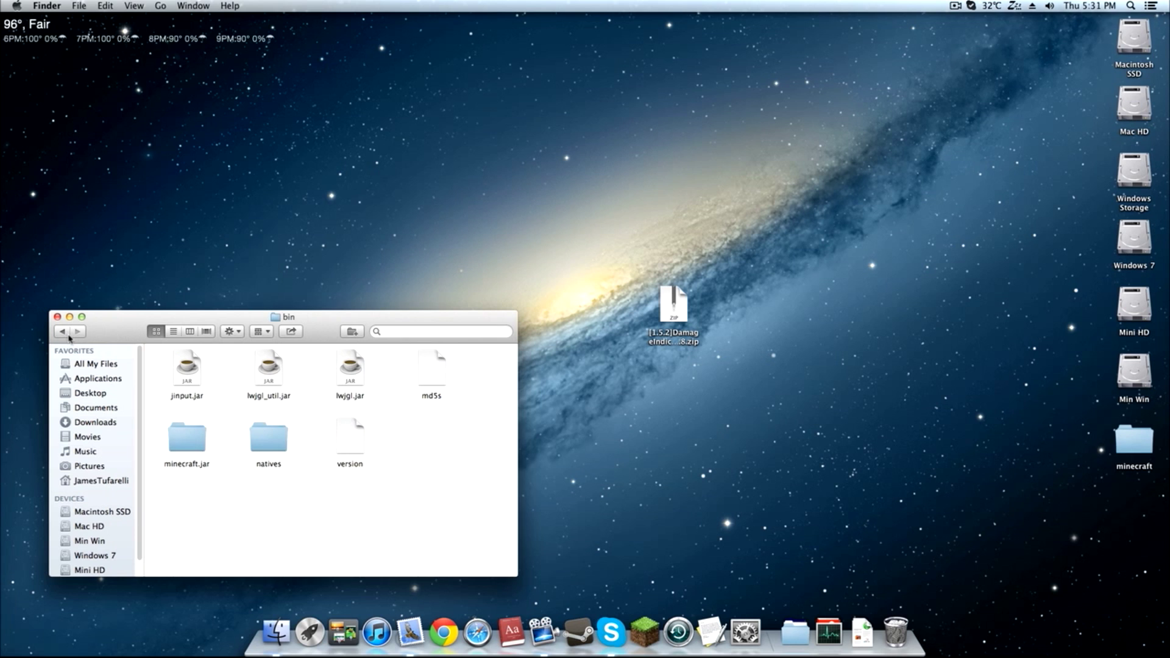
pyautogui.click(68, 334)
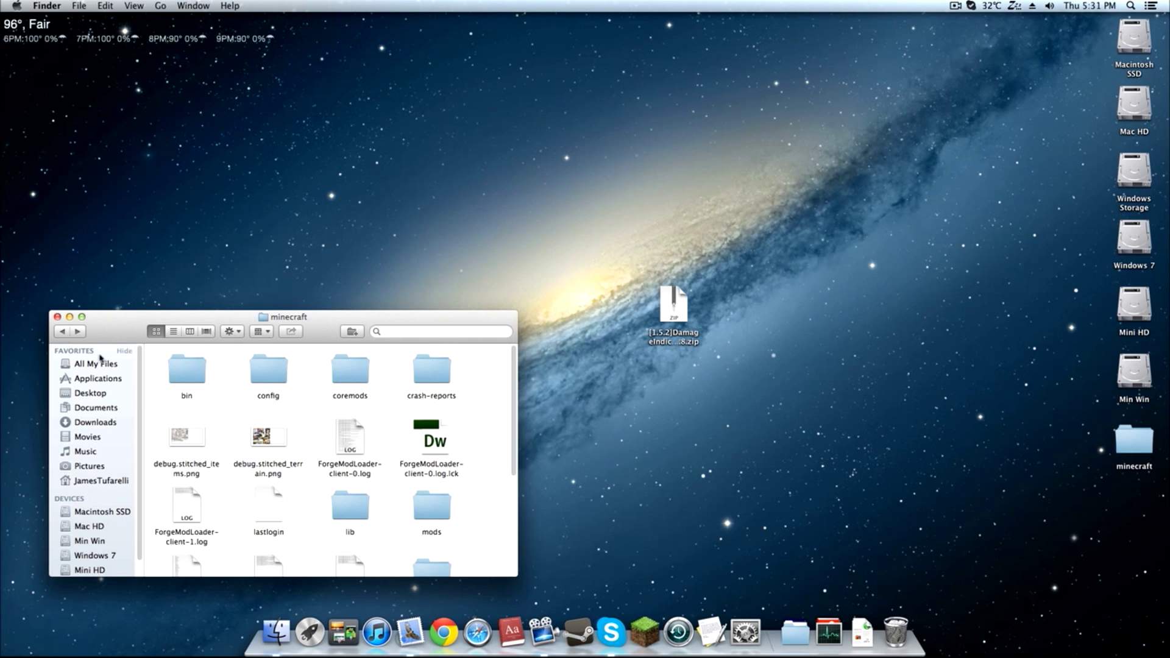
pyautogui.scroll(-4, 329, 439)
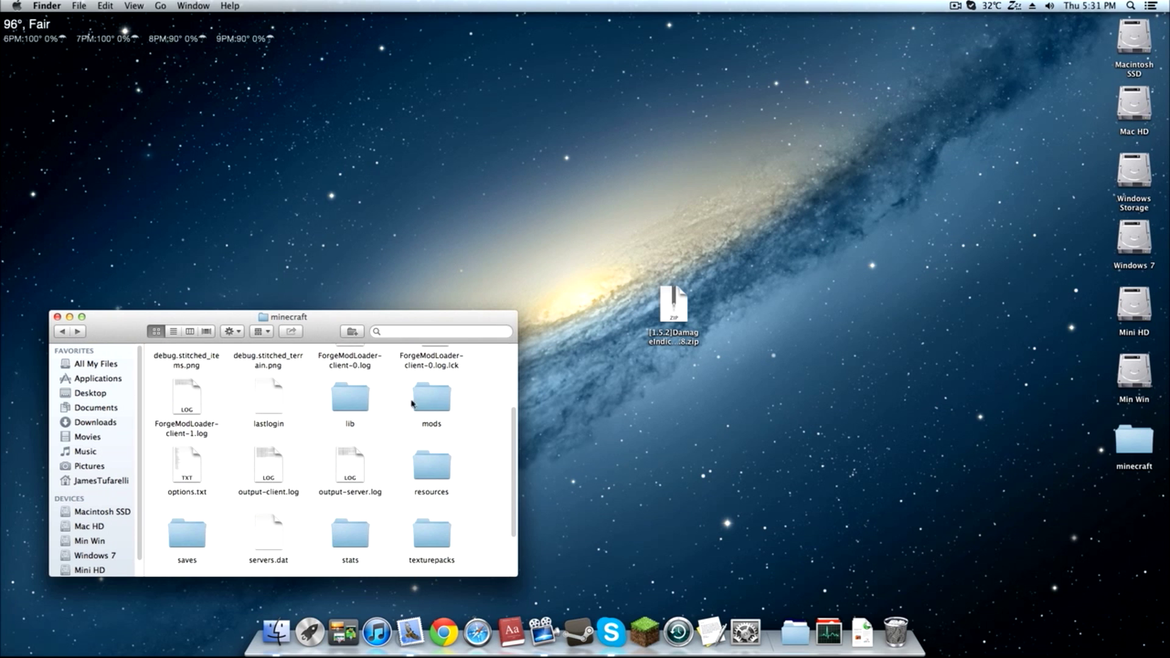
pyautogui.scroll(4, 341, 397)
pyautogui.scroll(-6, 366, 469)
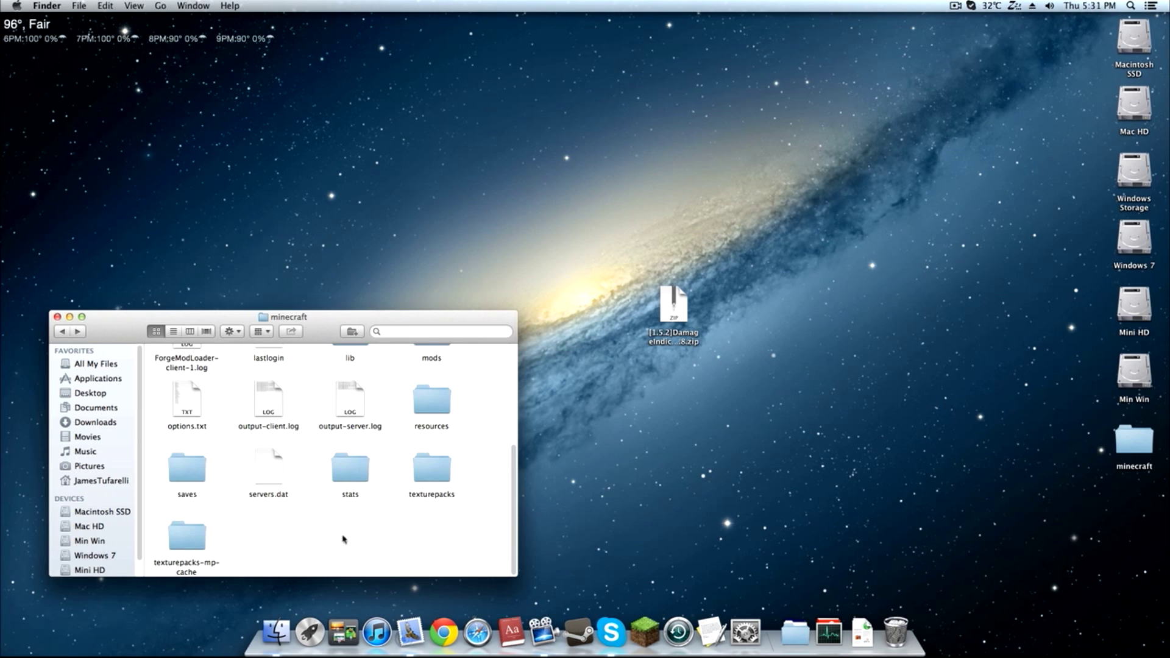
pyautogui.scroll(6, 360, 539)
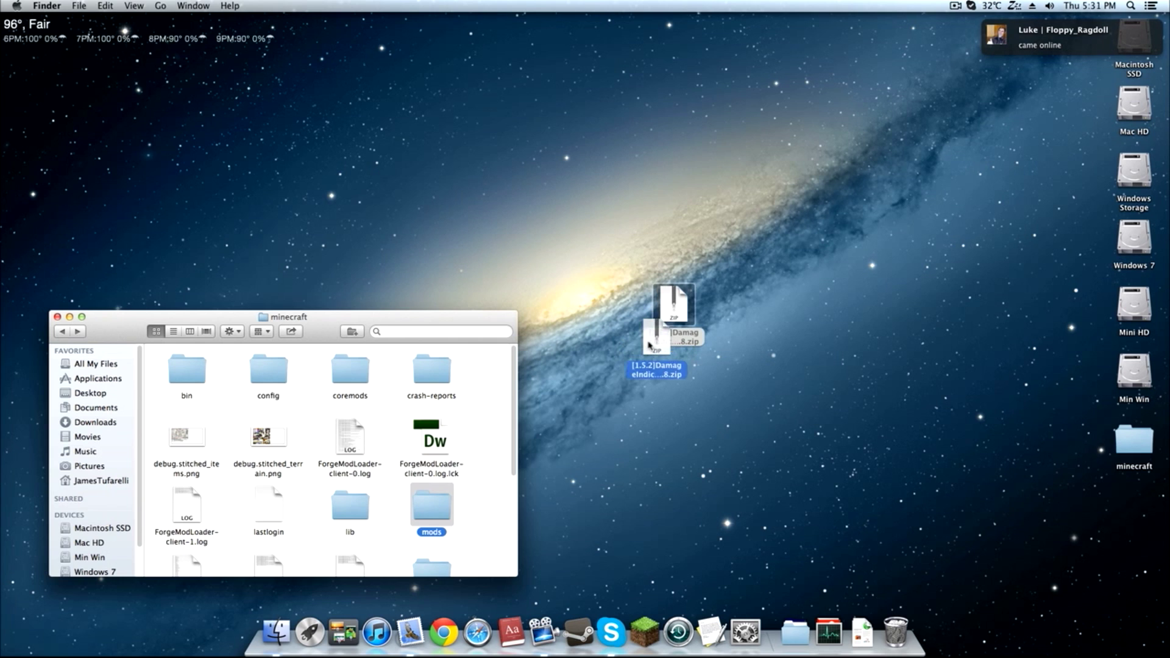
# - Put the DamageIndicators v2.6.8 zip into mods and trash its extracted copy
pyautogui.moveTo(650, 345); pyautogui.dragTo(425, 504)
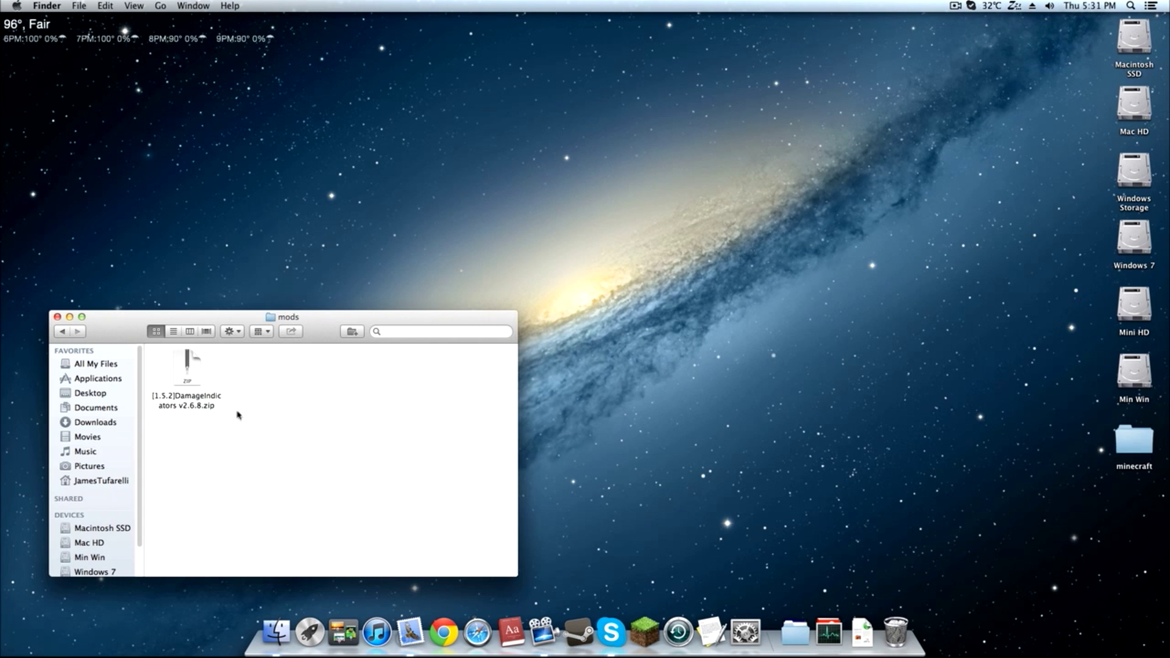
pyautogui.doubleClick(202, 381)
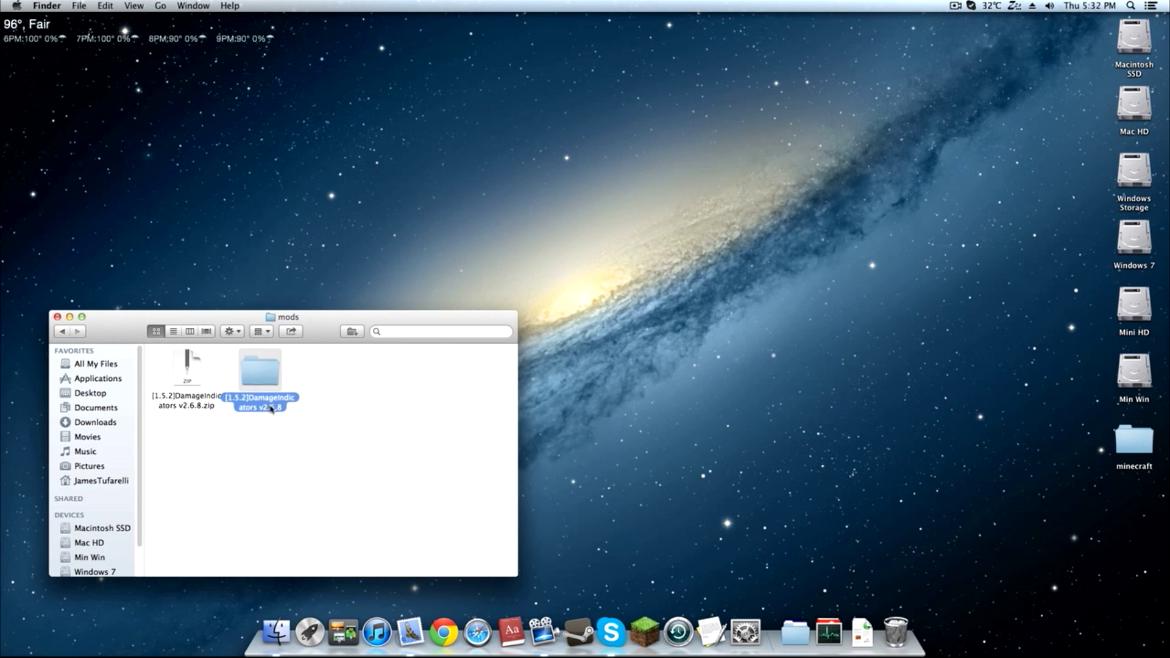
pyautogui.moveTo(266, 382); pyautogui.dragTo(896, 631)
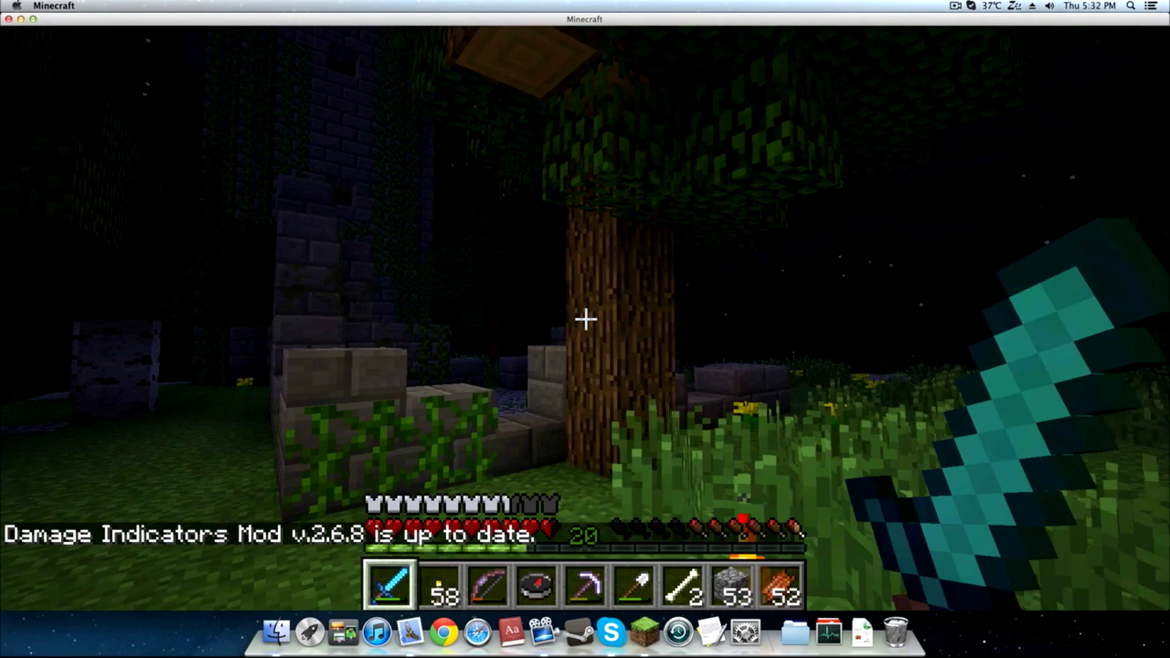
# - Walk from the stone ruins into the night birch forest, switching the hotbar from sword to bow
pyautogui.press('w')
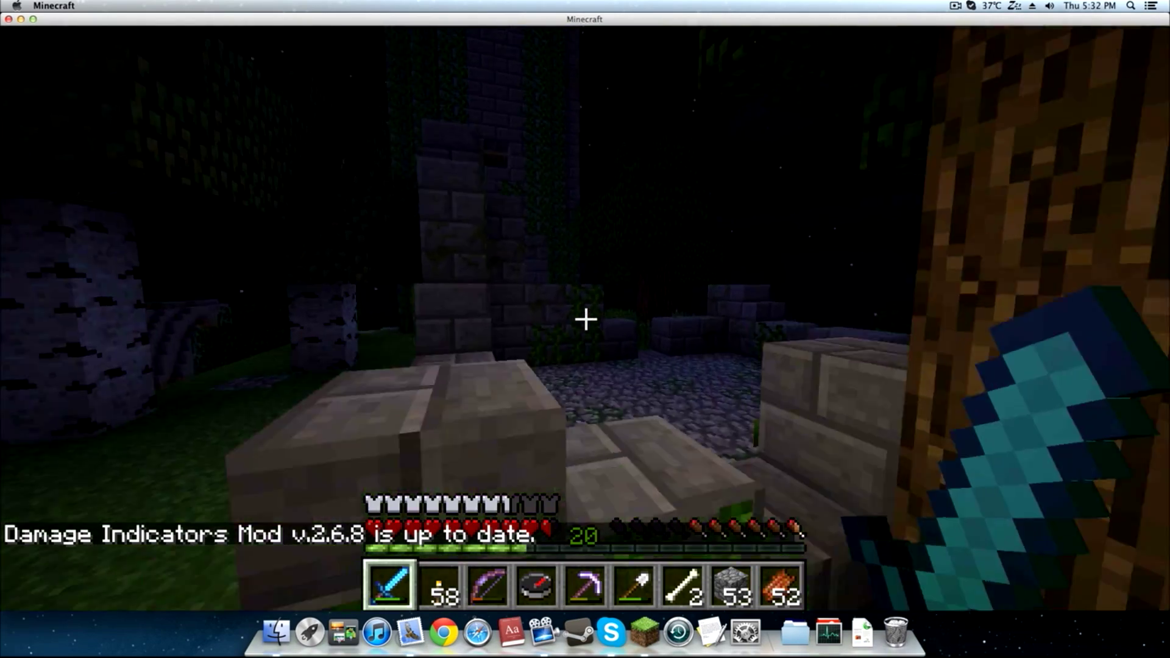
pyautogui.press('w')
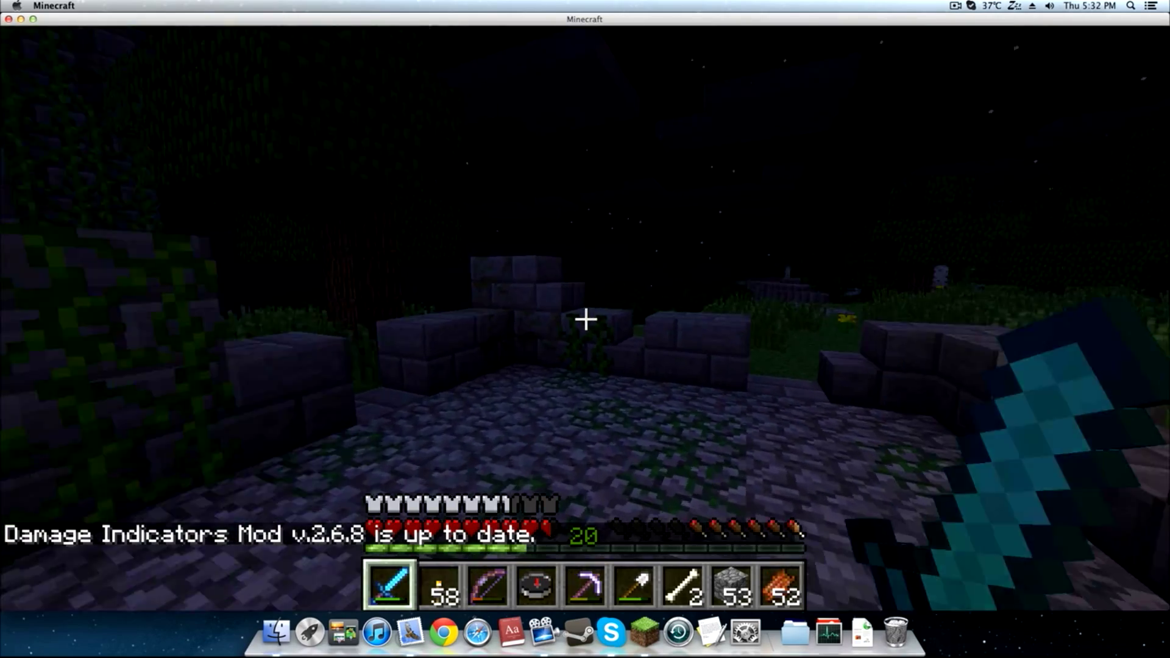
pyautogui.press('w')
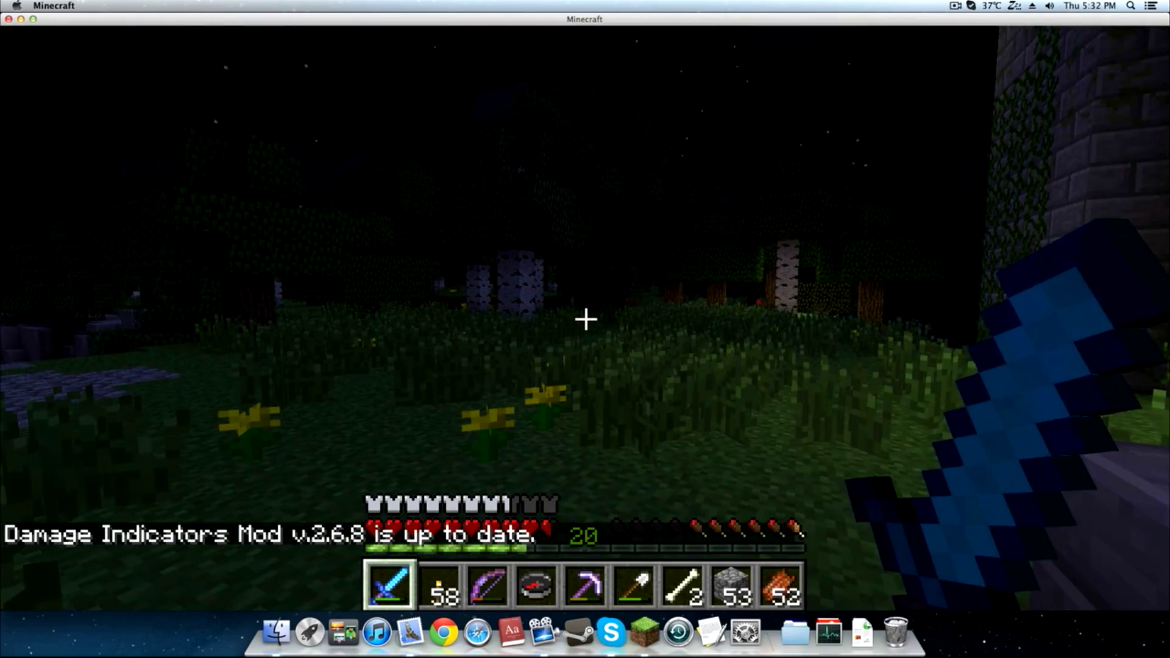
pyautogui.press('w')
pyautogui.scroll(-4, 585, 329)
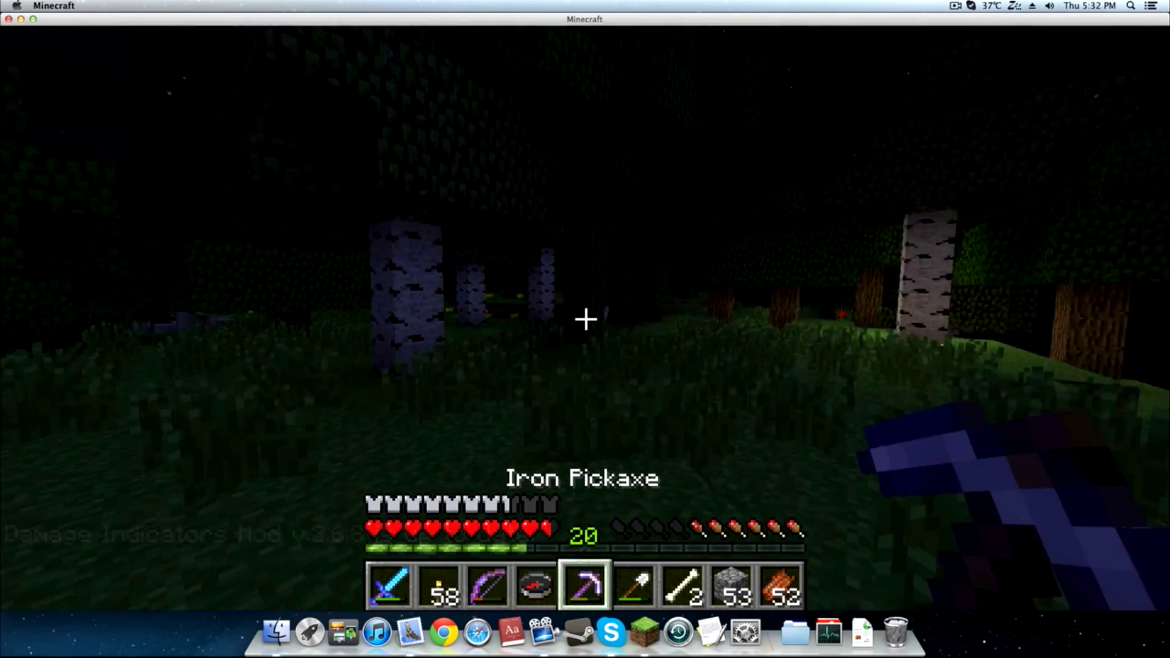
pyautogui.scroll(2, 586, 329)
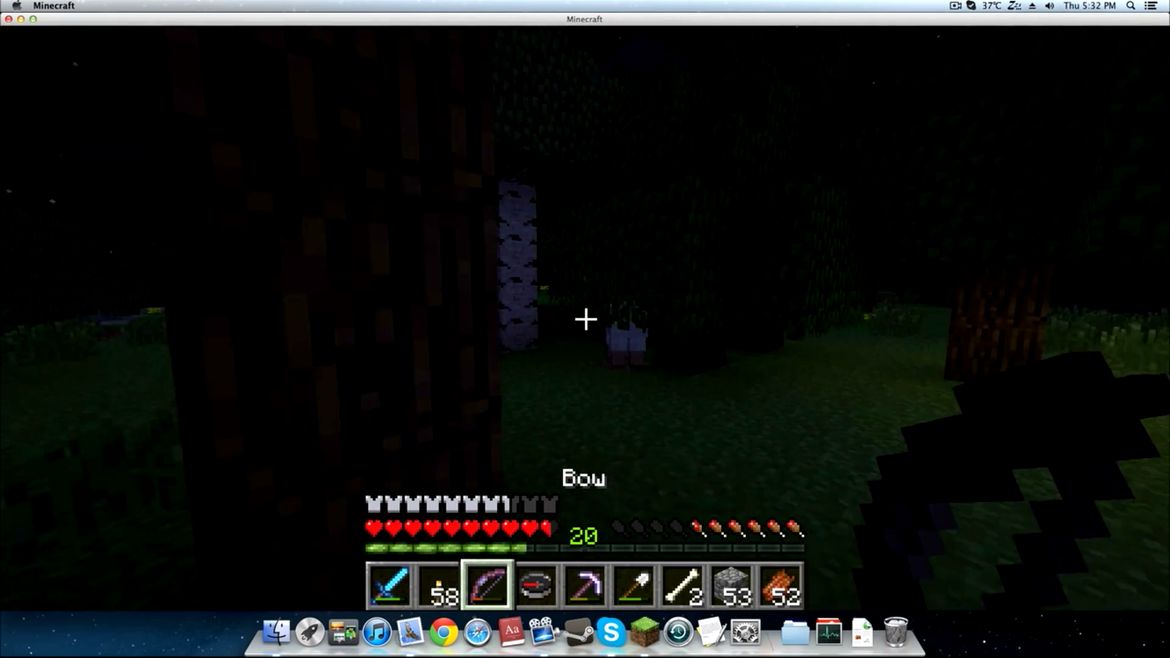
pyautogui.press('w')
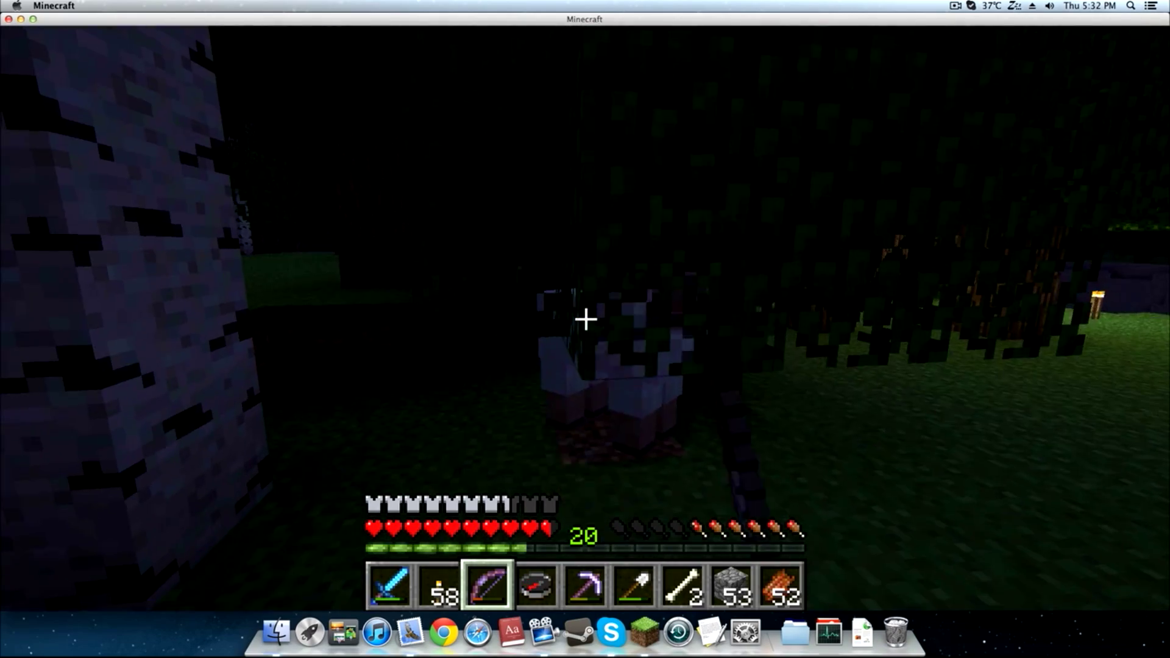
pyautogui.press('w')
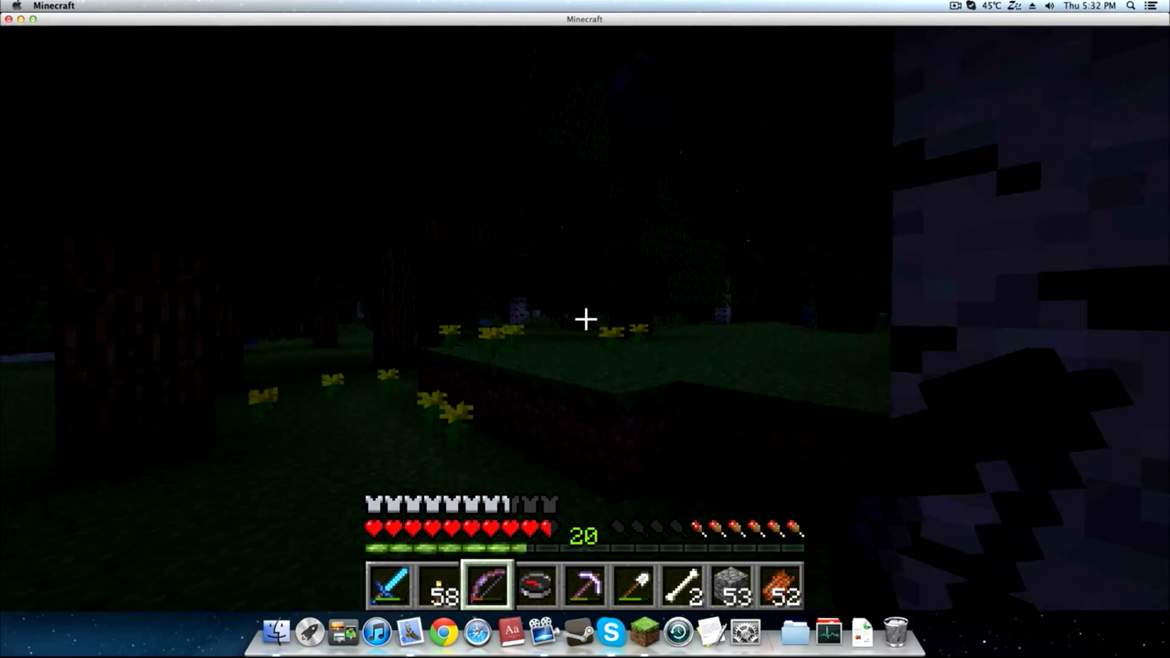
# - Walk through the forest, equip the diamond sword, and finish off the creeper
pyautogui.press('w')
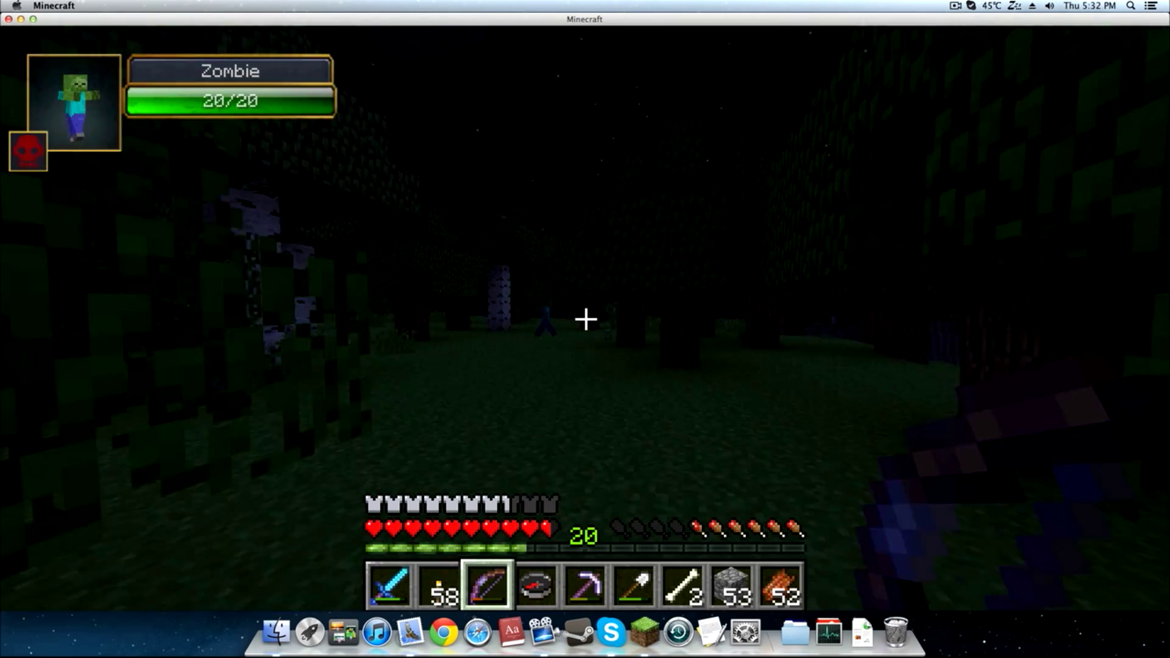
pyautogui.press('w')
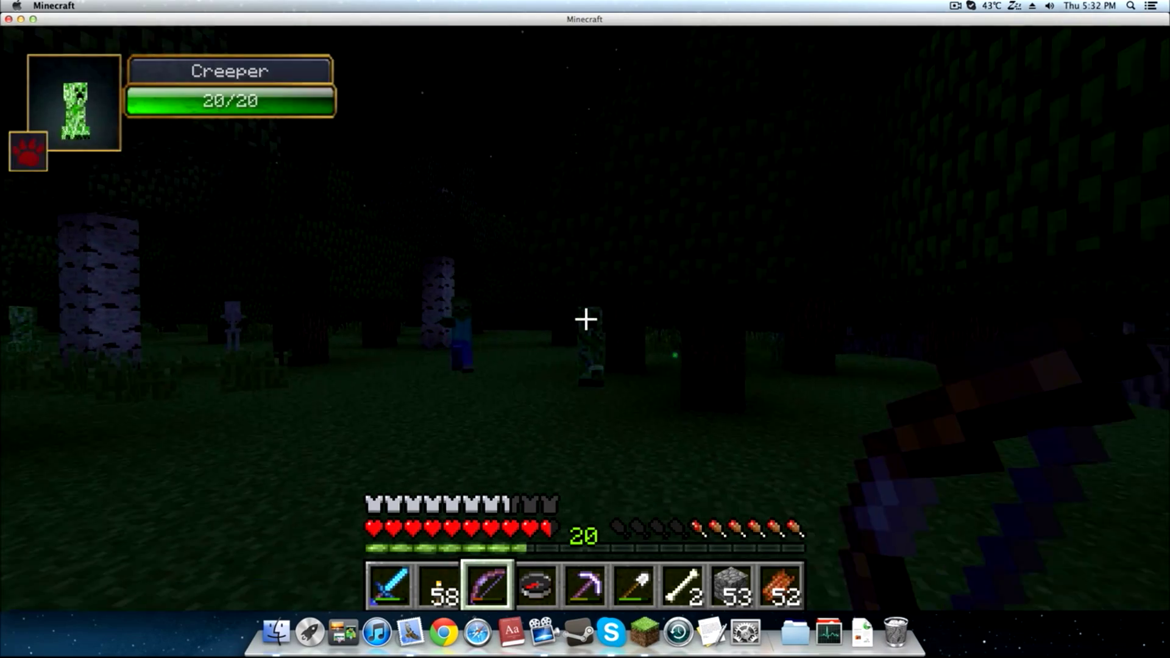
pyautogui.press('w')
pyautogui.press('1')
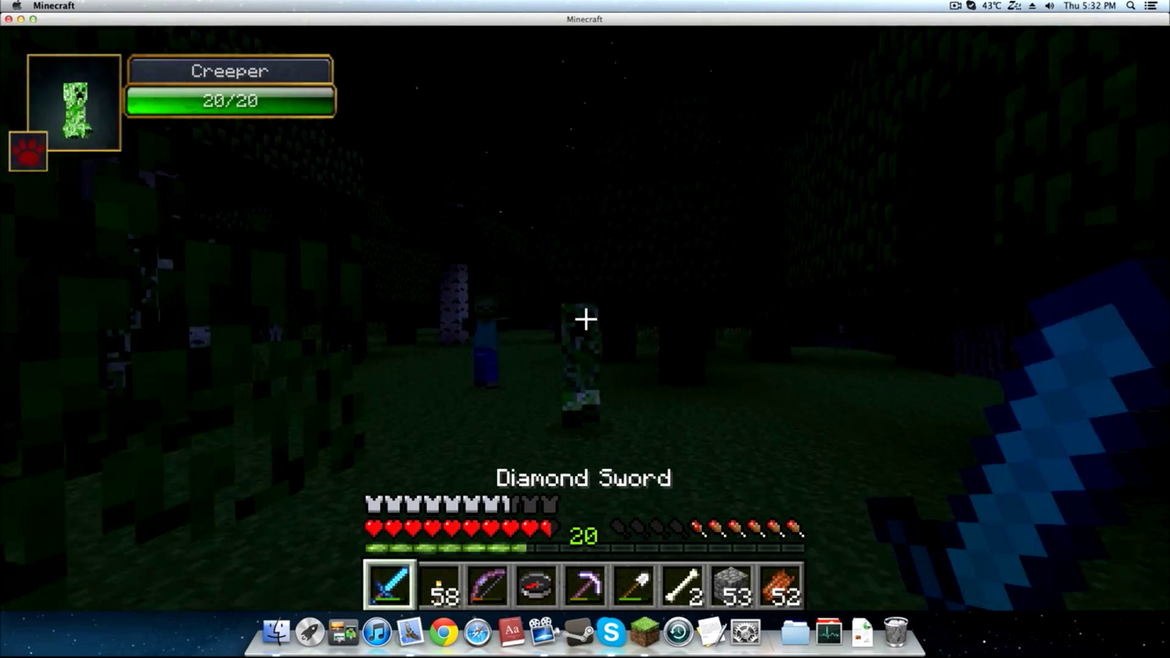
pyautogui.click(585, 319)
pyautogui.press('s')
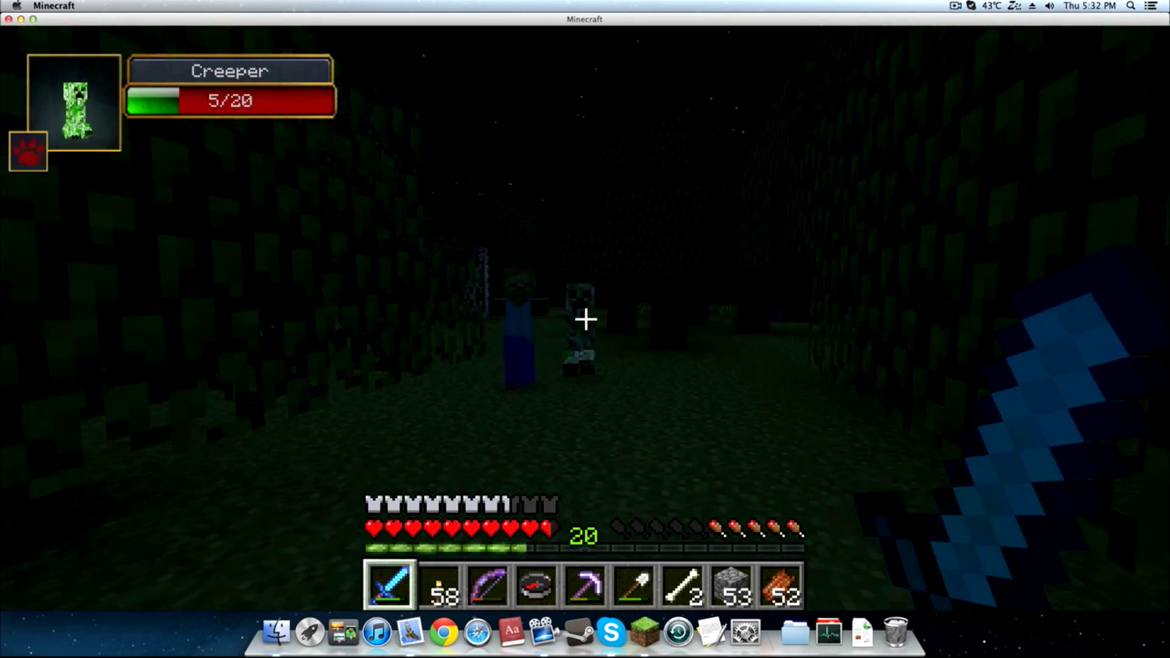
pyautogui.click(586, 319)
pyautogui.press('s')
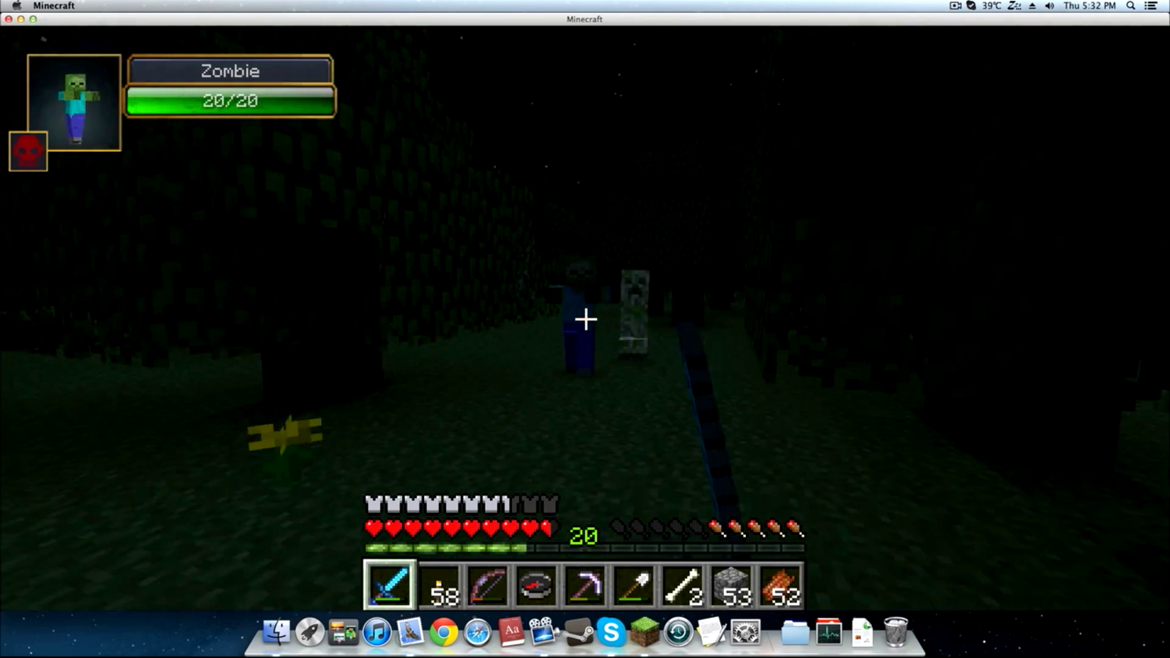
pyautogui.click(585, 319)
pyautogui.click(585, 319)
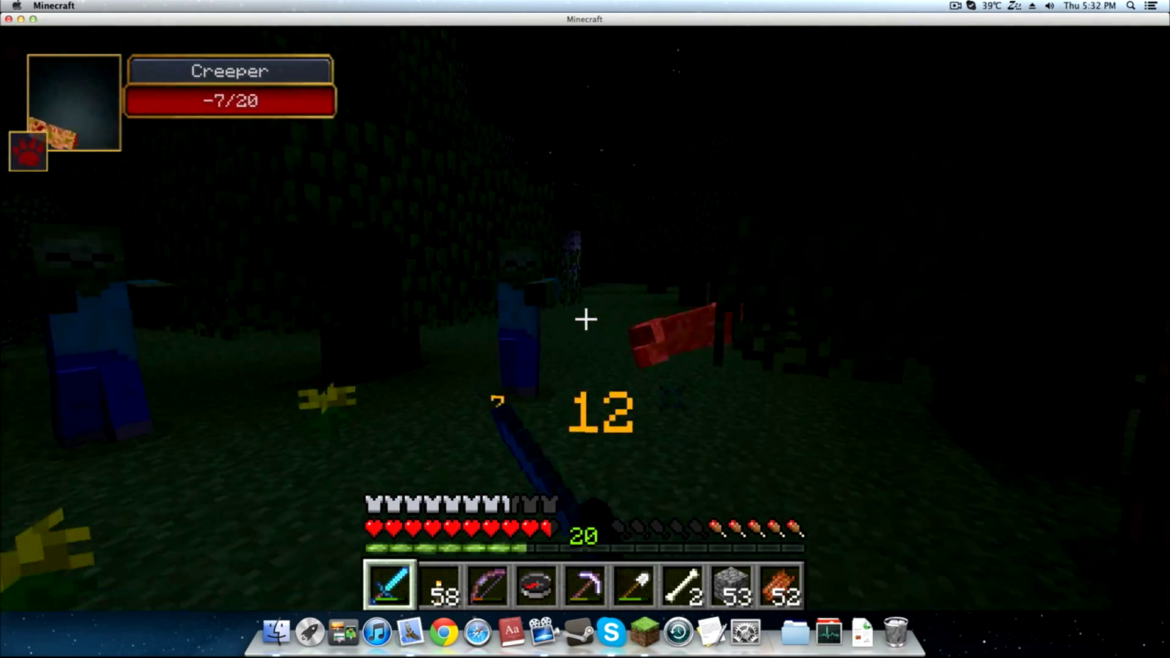
# - Kill two zombies with the sword as their health panels drop to zero
pyautogui.click(585, 319)
pyautogui.click(585, 319)
pyautogui.click(586, 319)
pyautogui.click(585, 319)
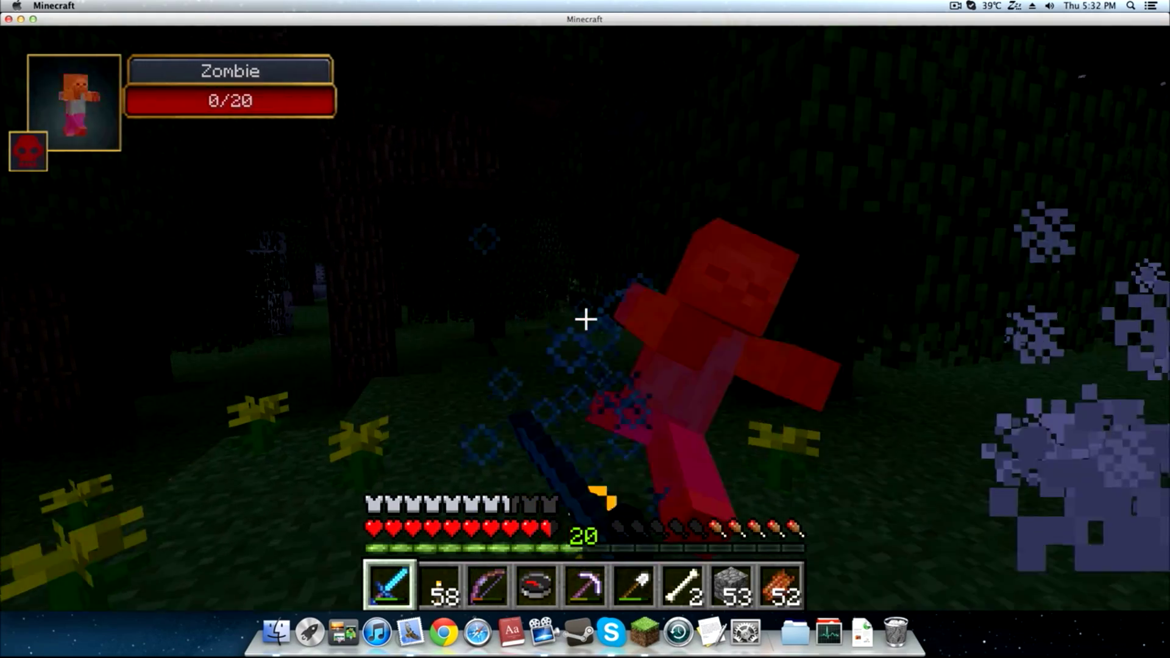
pyautogui.click(586, 319)
pyautogui.click(585, 318)
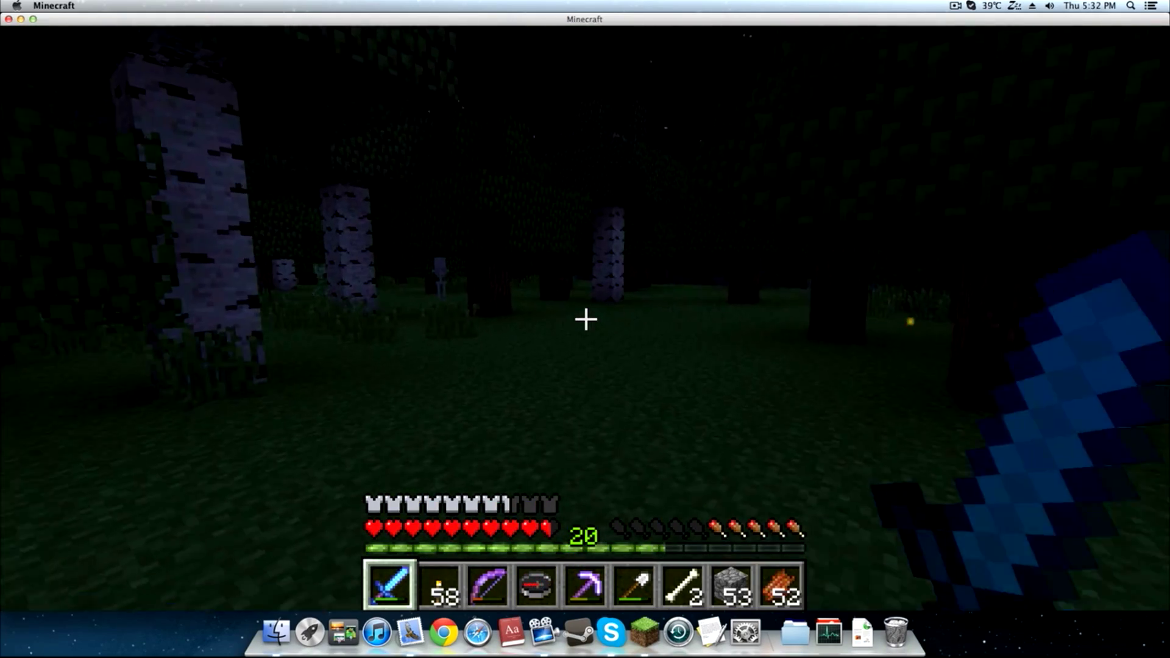
# - Briefly hold the bow, then return to the sword and kill two more creepers
pyautogui.press('3')
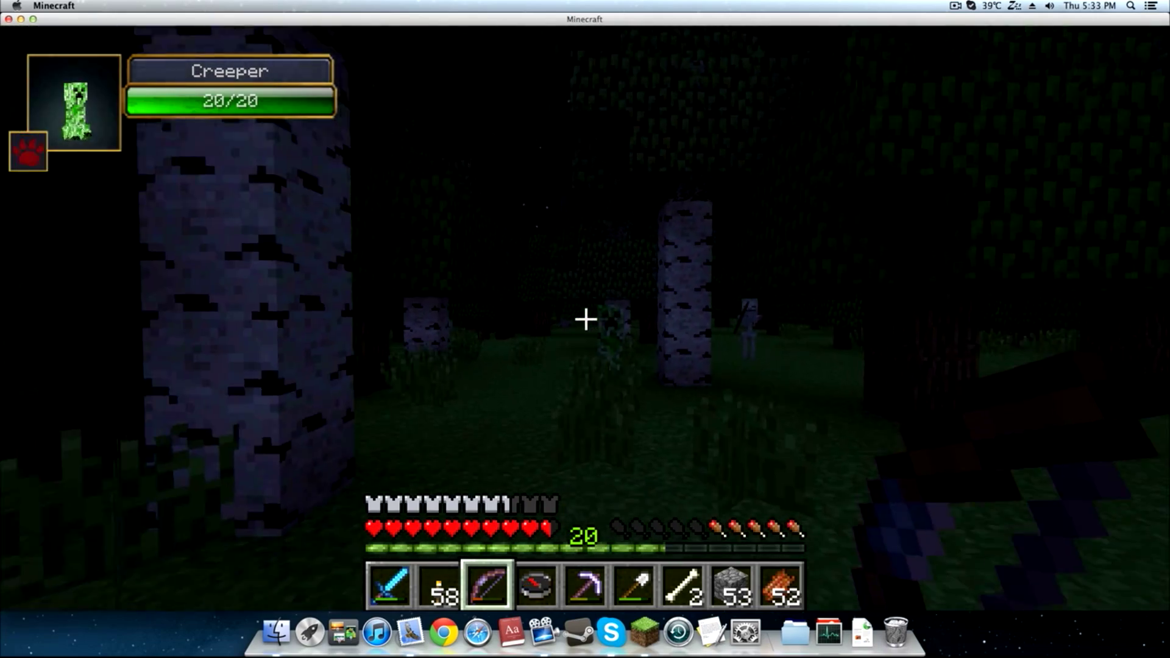
pyautogui.press('1')
pyautogui.click(586, 319)
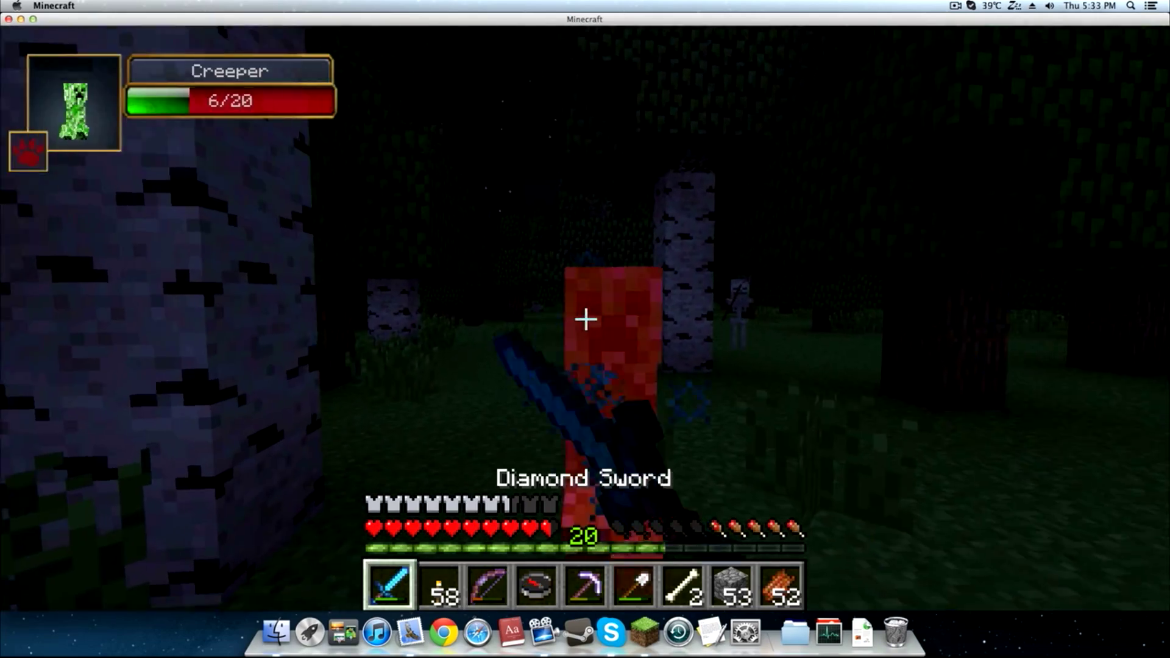
pyautogui.click(585, 319)
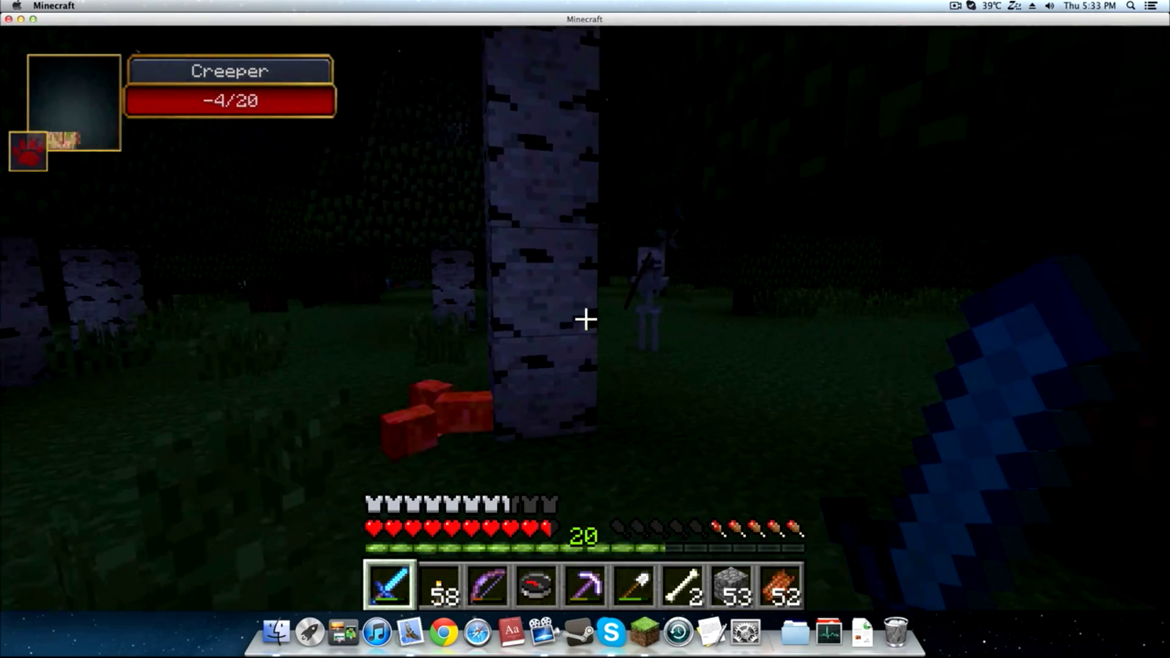
pyautogui.click(585, 319)
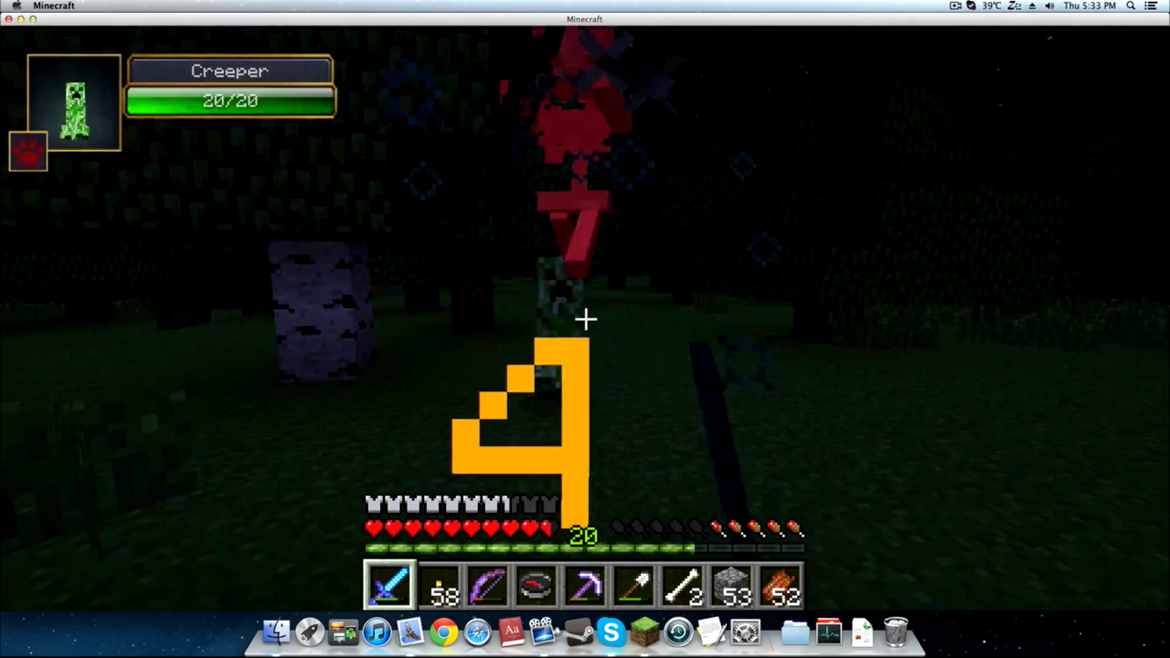
pyautogui.click(586, 319)
pyautogui.click(585, 318)
pyautogui.click(586, 319)
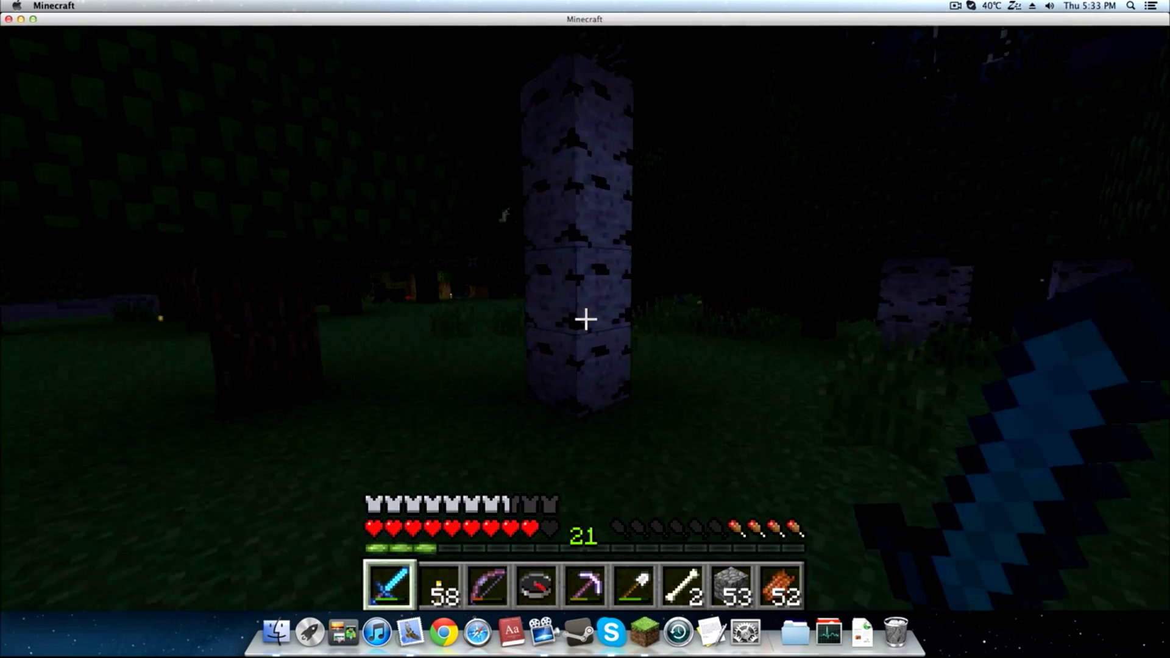
# - Briefly hold the iron shovel, then kill the spider and another zombie with the sword
pyautogui.press('6')
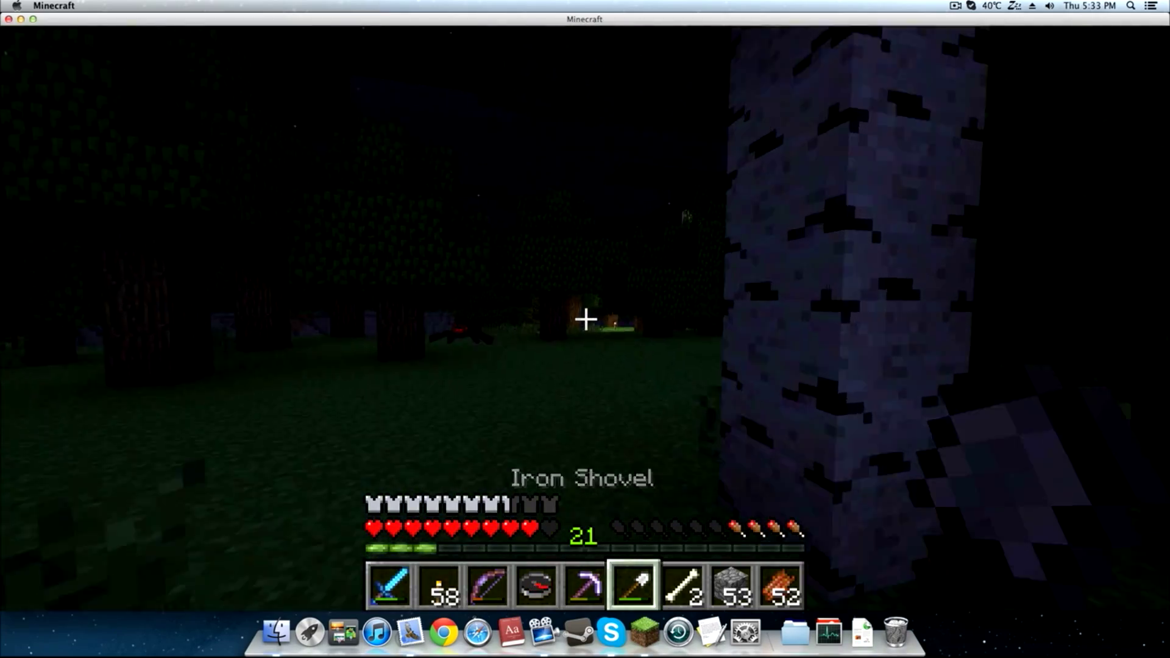
pyautogui.press('2')
pyautogui.click(585, 319)
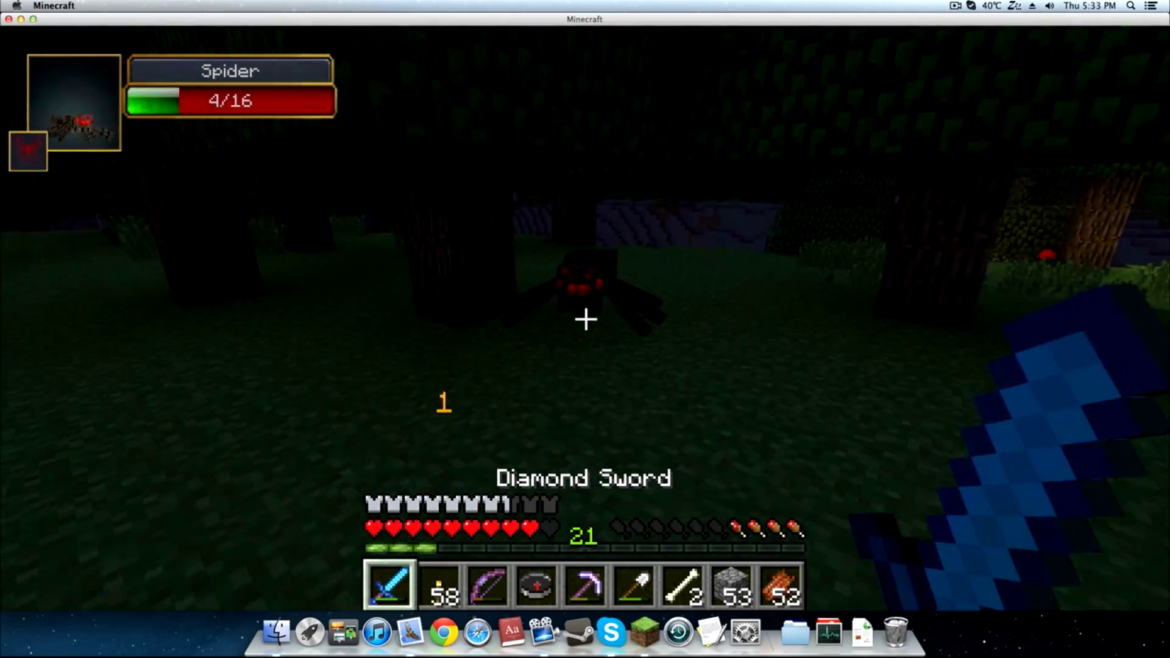
pyautogui.click(585, 318)
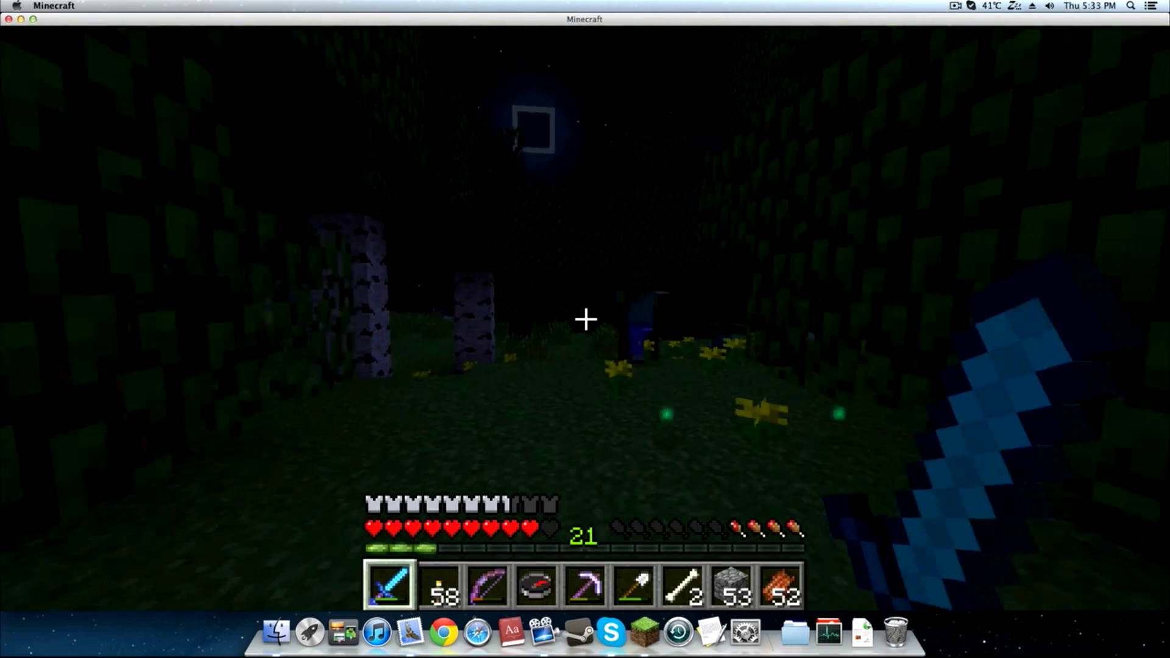
pyautogui.click(585, 319)
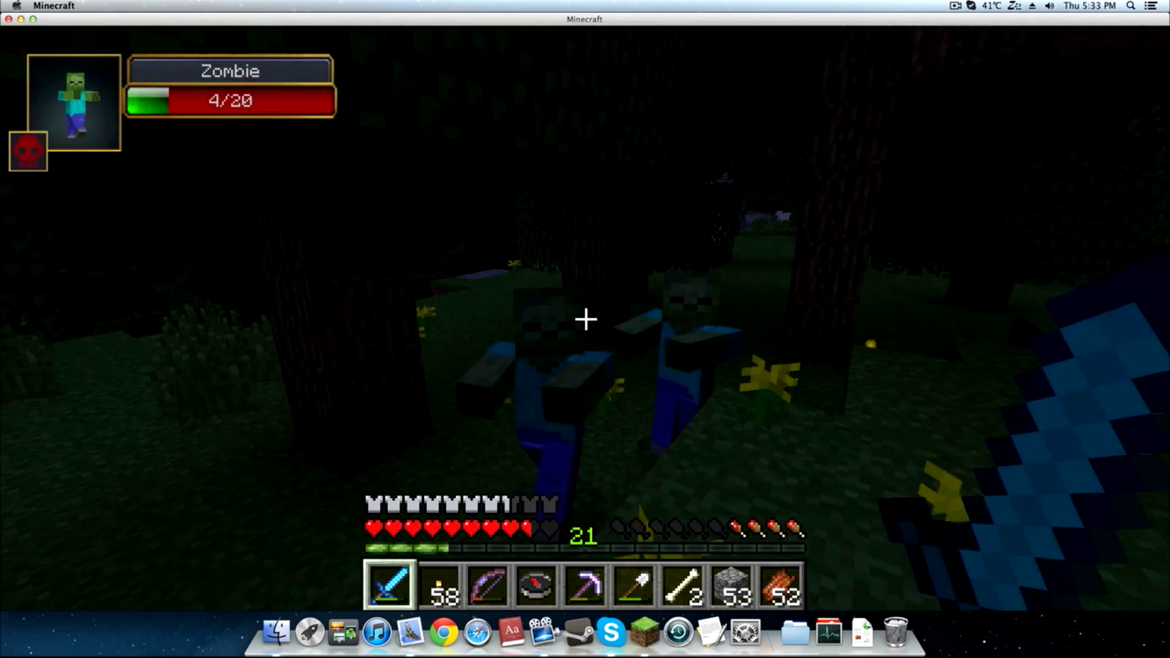
pyautogui.click(585, 319)
pyautogui.click(586, 319)
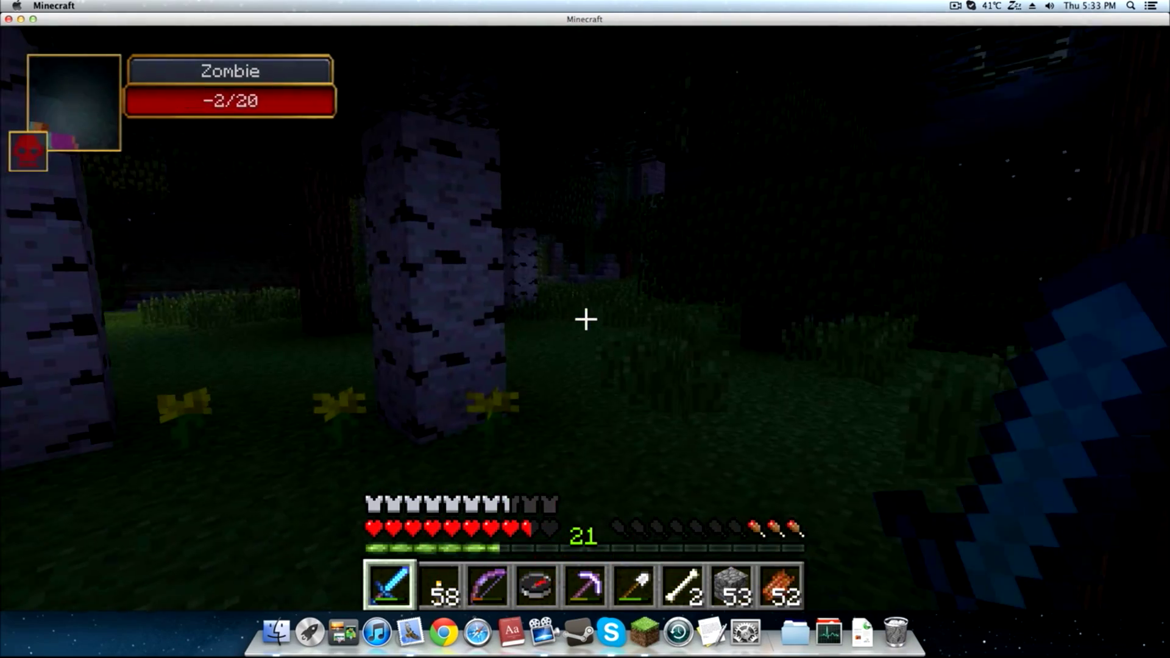